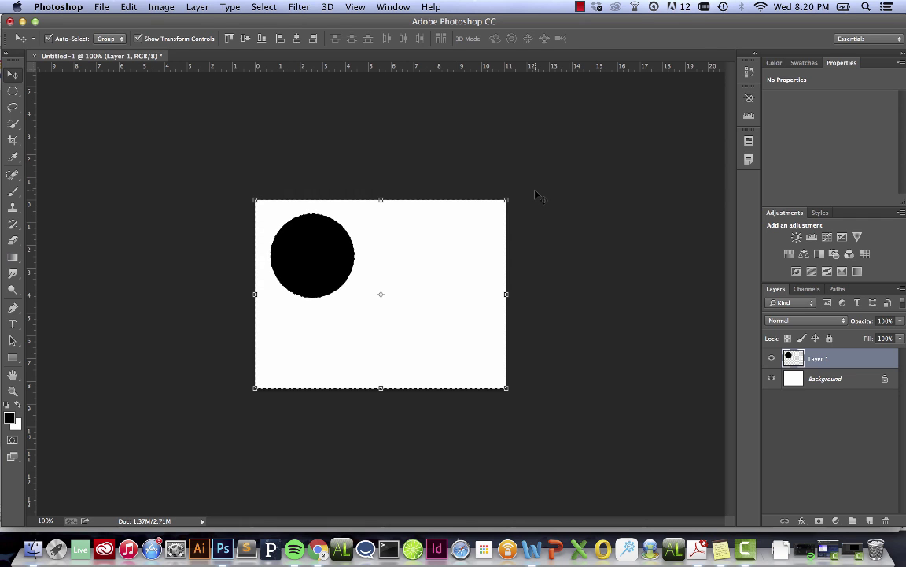
Deselect Layer 1's black dot by clicking an empty spot on the canvas with the Move tool.
{"action": "left_click", "coordinate": [532, 166]}
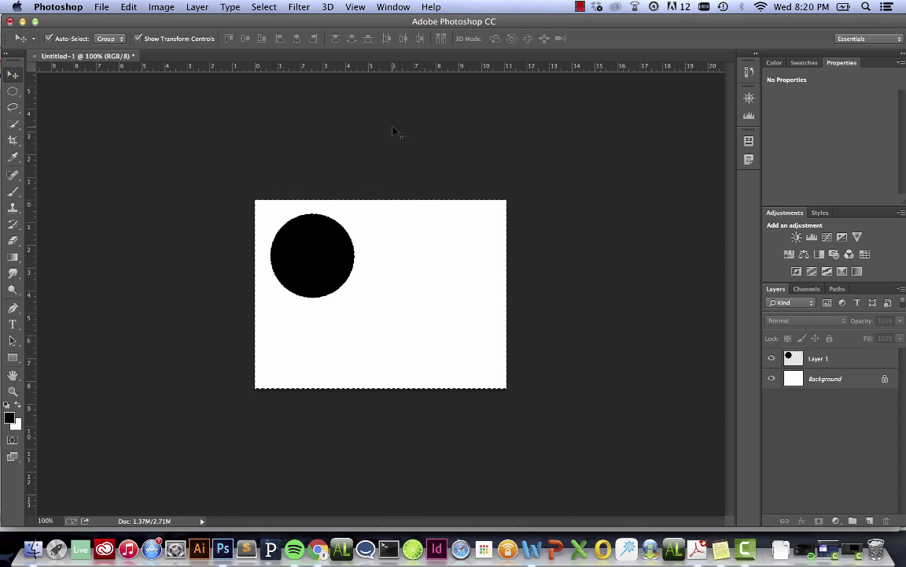
Show the Timeline panel from the Window menu and create a video timeline for the document.
{"action": "left_click", "coordinate": [395, 7]}
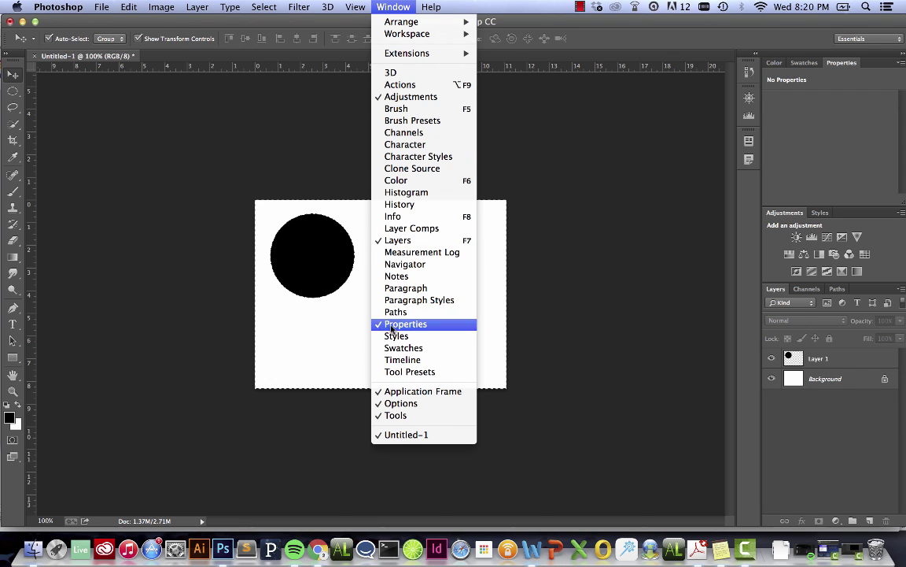
{"action": "left_click", "coordinate": [394, 360]}
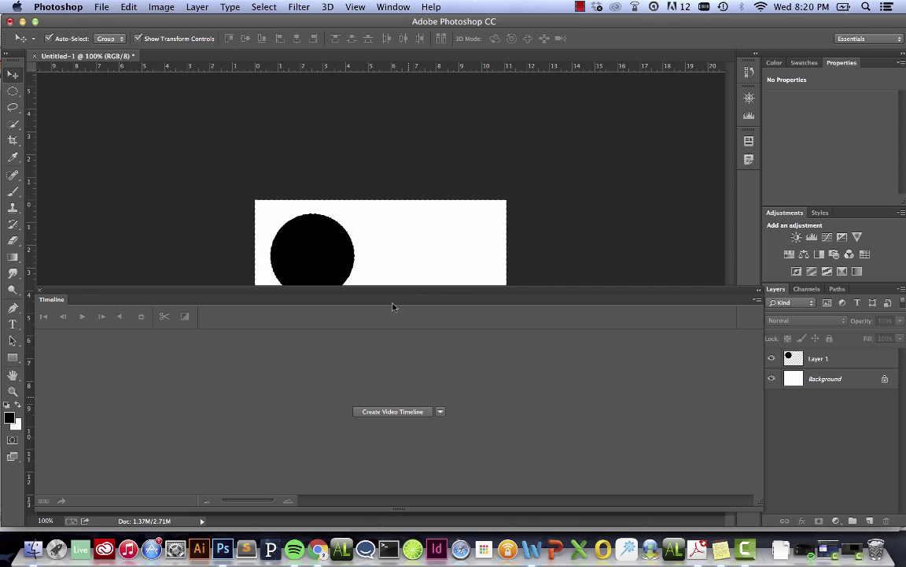
{"action": "left_click", "coordinate": [398, 414]}
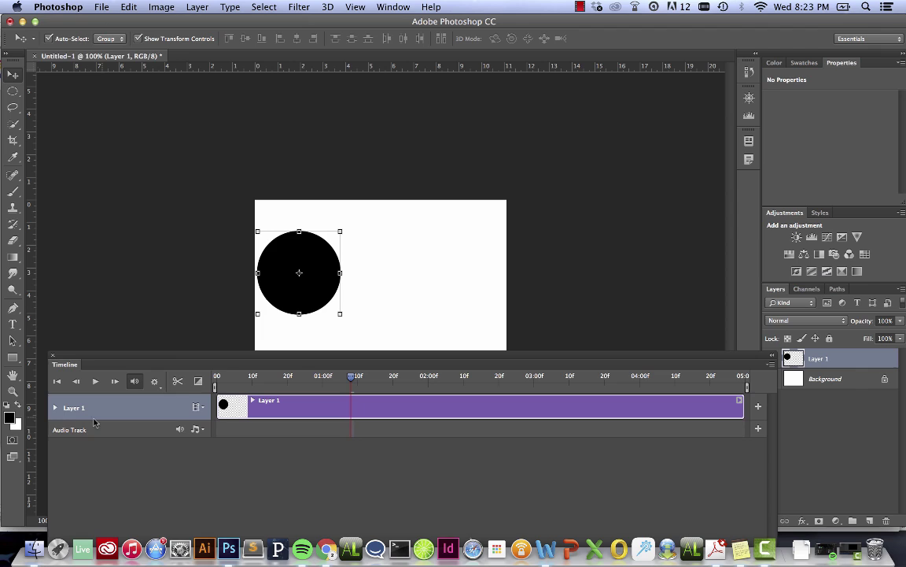
Expand Layer 1's Position, Opacity and Style properties, preview the timeline, and reposition the dot.
{"action": "left_click", "coordinate": [55, 407]}
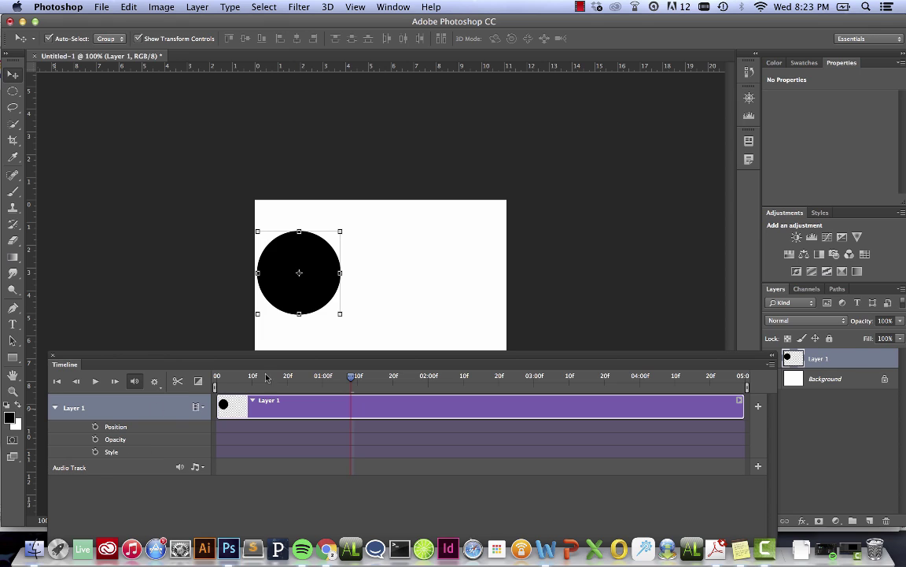
{"action": "left_click_drag", "start_coordinate": [349, 378], "coordinate": [217, 379]}
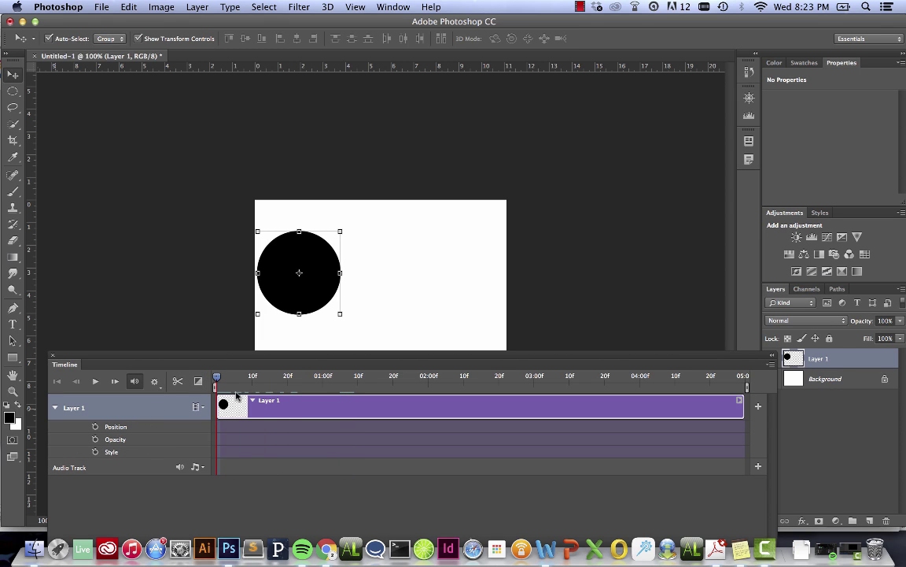
{"action": "left_click_drag", "start_coordinate": [216, 378], "coordinate": [433, 394]}
{"action": "key", "text": "space"}
{"action": "mouse_move", "coordinate": [303, 291]}
{"action": "left_mouse_down"}
{"action": "mouse_move", "coordinate": [483, 241]}
{"action": "mouse_move", "coordinate": [275, 333]}
{"action": "mouse_move", "coordinate": [520, 209]}
{"action": "mouse_move", "coordinate": [316, 284]}
{"action": "left_mouse_up"}
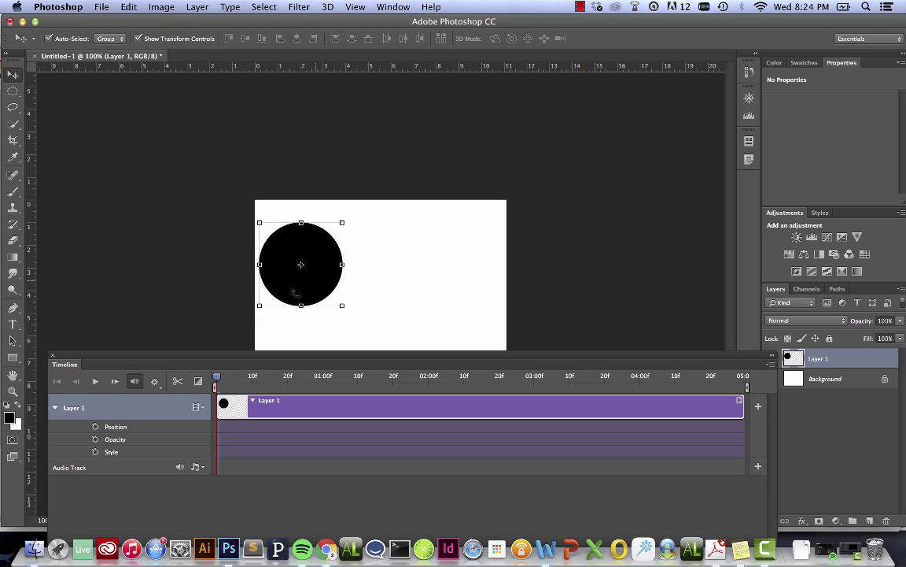
Keyframe the dot's Position at frame 0, then at about 01:10f with the dot at top centre.
{"action": "left_click", "coordinate": [95, 427]}
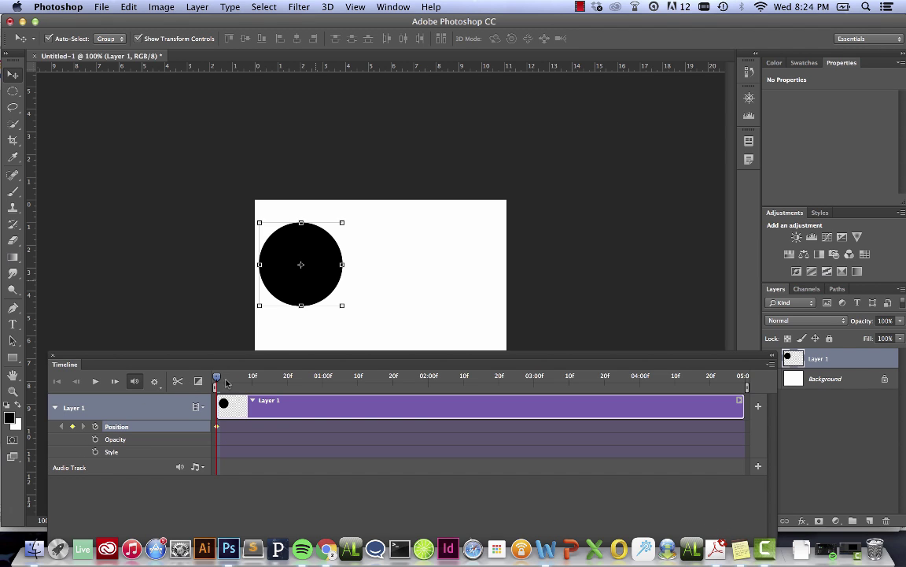
{"action": "left_click_drag", "start_coordinate": [217, 379], "coordinate": [379, 380]}
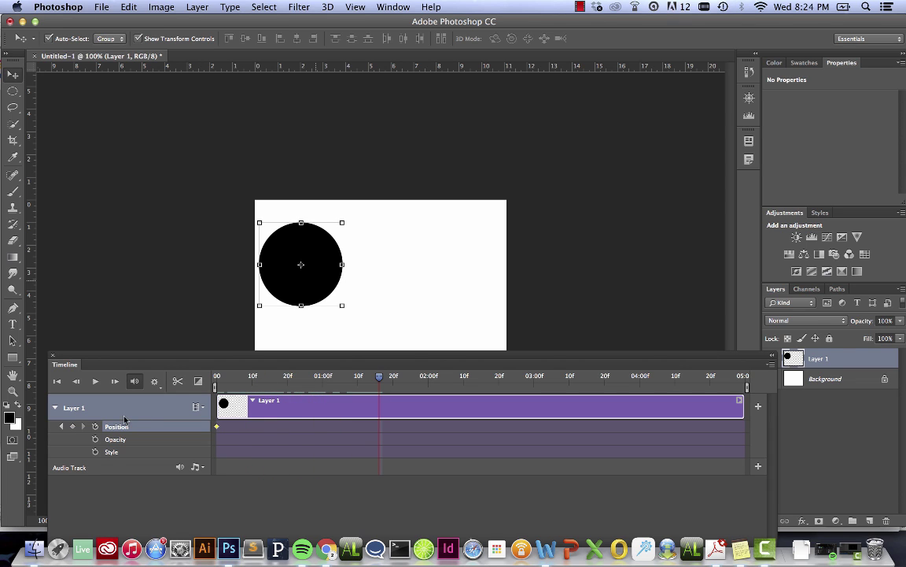
{"action": "left_click_drag", "start_coordinate": [309, 293], "coordinate": [406, 255]}
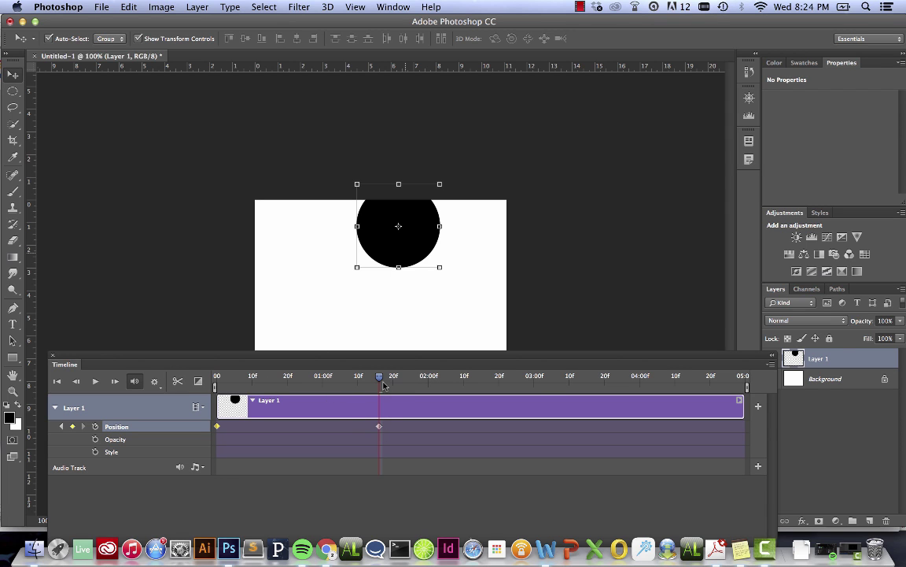
{"action": "left_click_drag", "start_coordinate": [379, 379], "coordinate": [182, 305]}
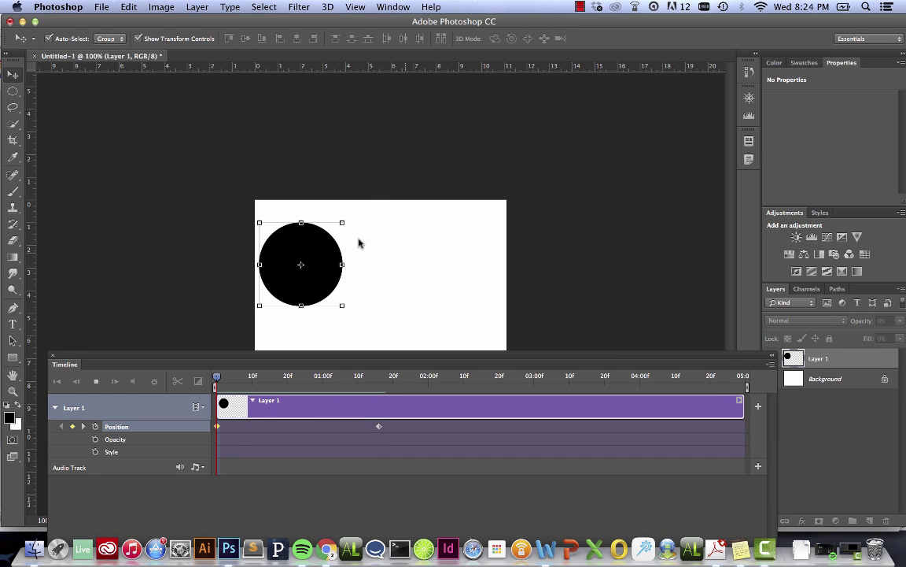
Play and stop the dot's first move, then move the playhead to 03:00f.
{"action": "key", "text": "space"}
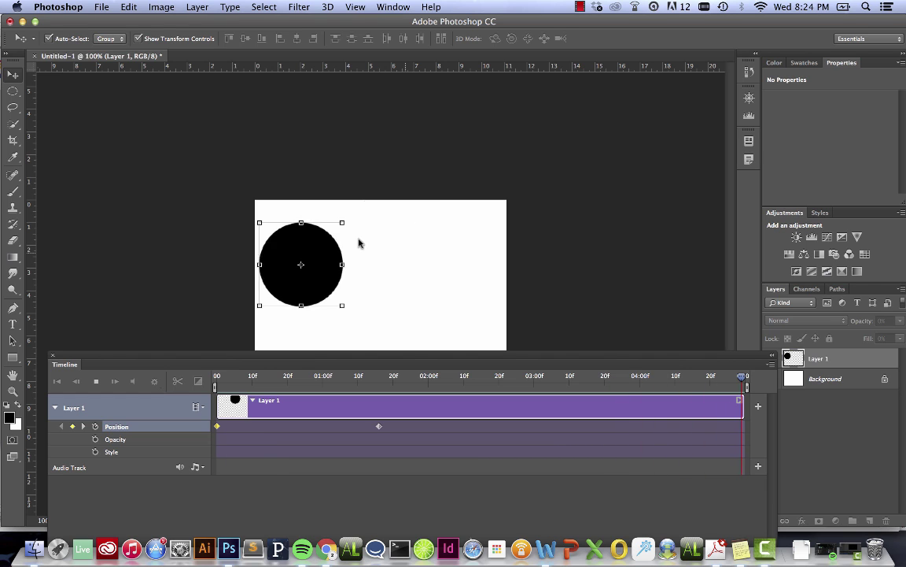
{"action": "key", "text": "space"}
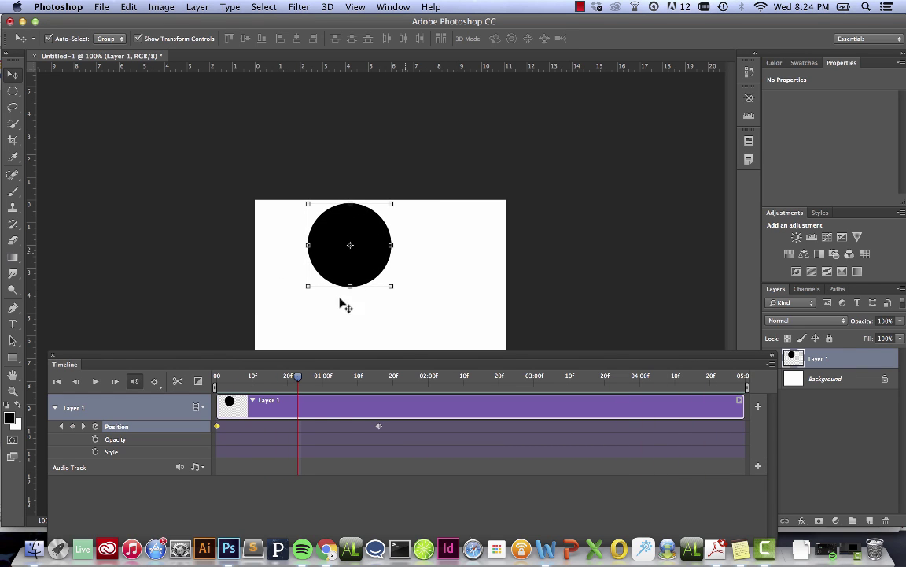
{"action": "left_click_drag", "start_coordinate": [304, 378], "coordinate": [532, 361]}
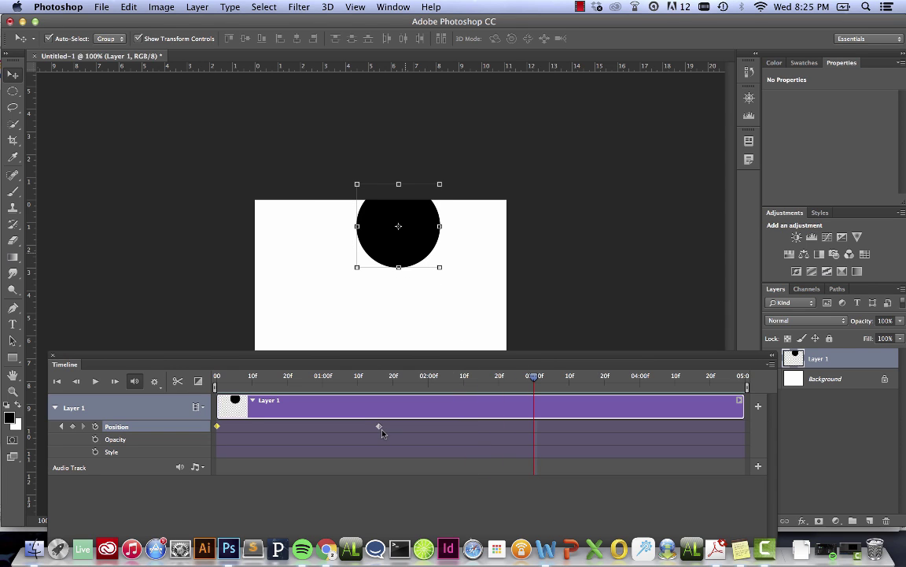
Drag the dot off the canvas's right edge at 03:00f and replay from frame 0.
{"action": "left_click_drag", "start_coordinate": [422, 262], "coordinate": [563, 347]}
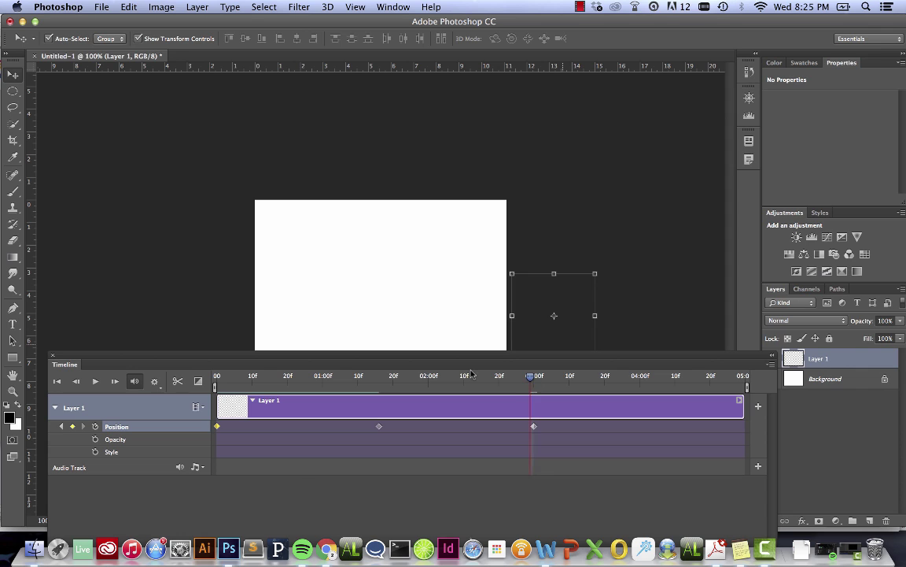
{"action": "left_click_drag", "start_coordinate": [268, 376], "coordinate": [216, 376]}
{"action": "key", "text": "space"}
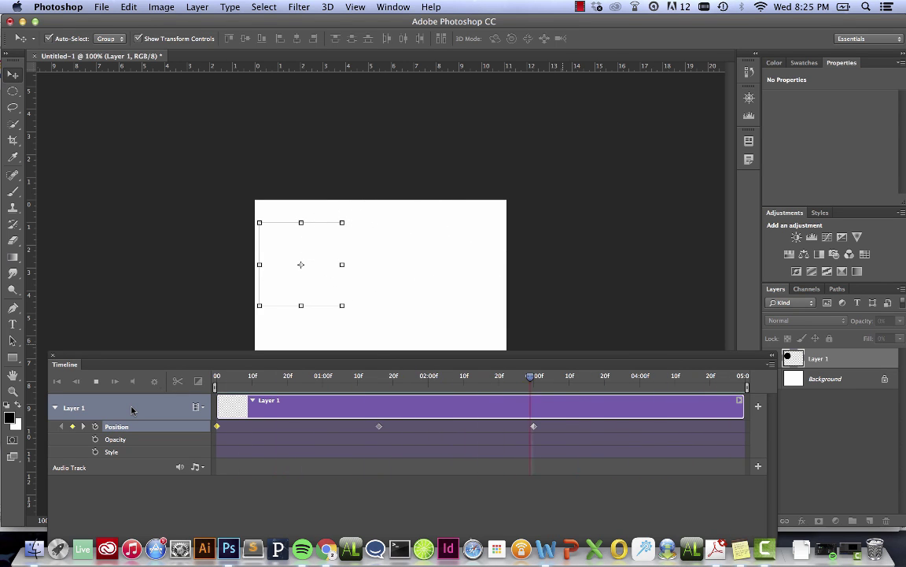
Shift the middle Position keyframe earlier, to about one second and then sooner, previewing each change.
{"action": "key", "text": "space"}
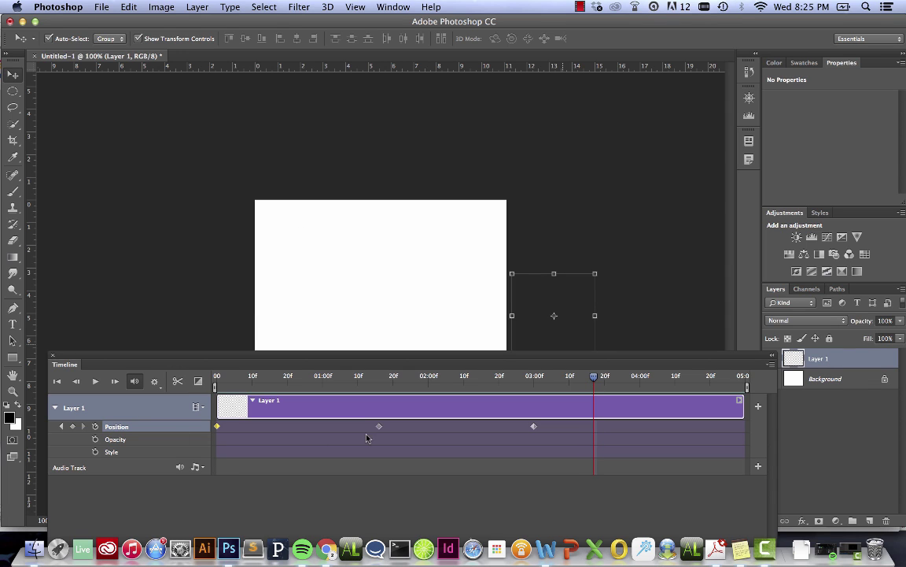
{"action": "left_click_drag", "start_coordinate": [378, 427], "coordinate": [319, 426]}
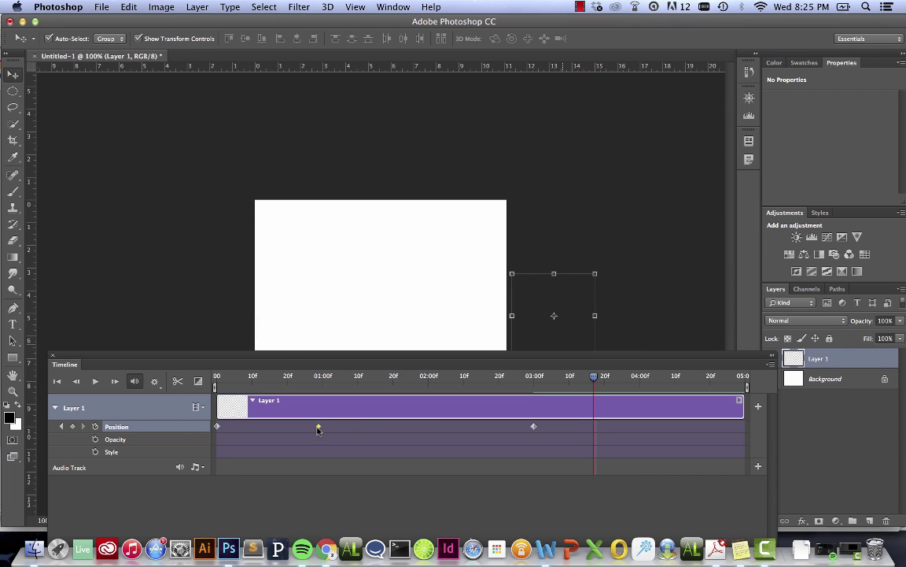
{"action": "left_click_drag", "start_coordinate": [594, 380], "coordinate": [188, 346]}
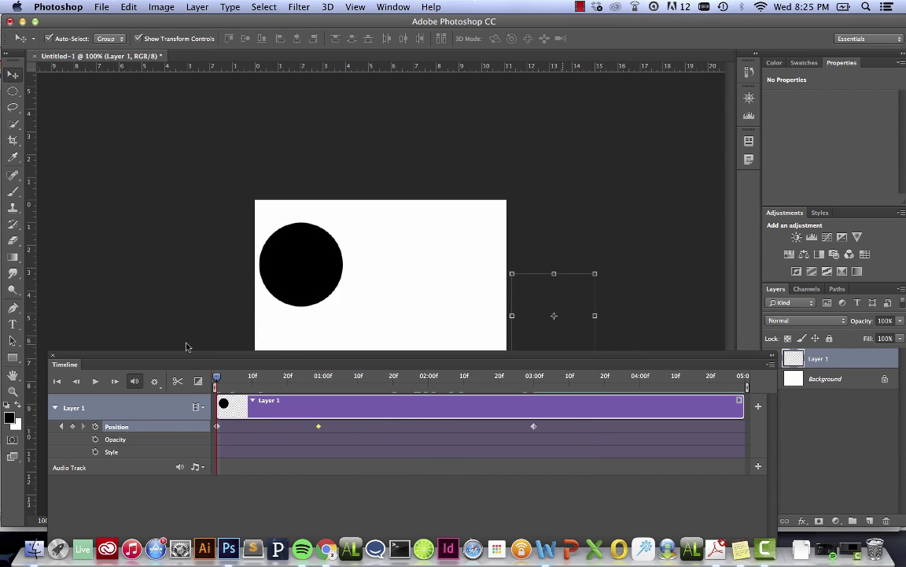
{"action": "key", "text": "space"}
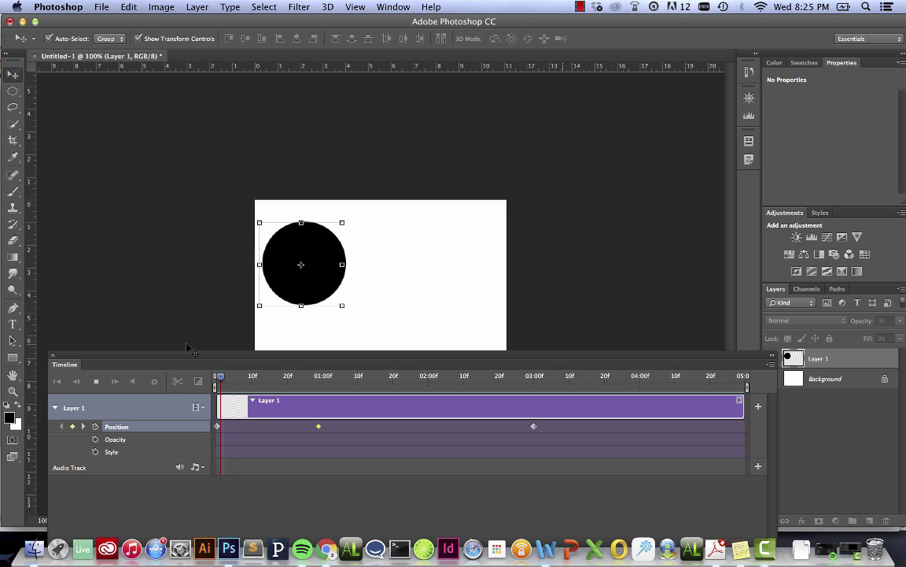
{"action": "key", "text": "space"}
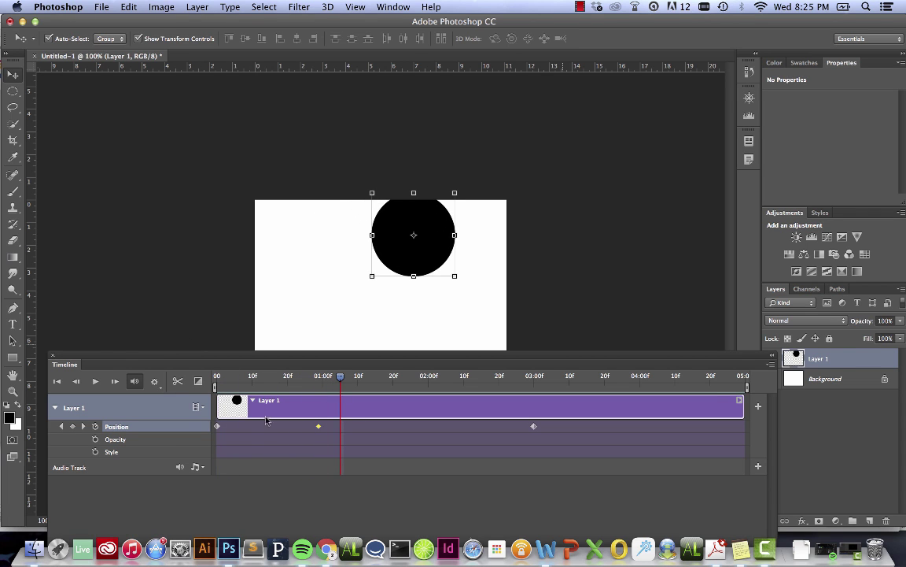
{"action": "left_click_drag", "start_coordinate": [321, 431], "coordinate": [253, 429]}
{"action": "key", "text": "space"}
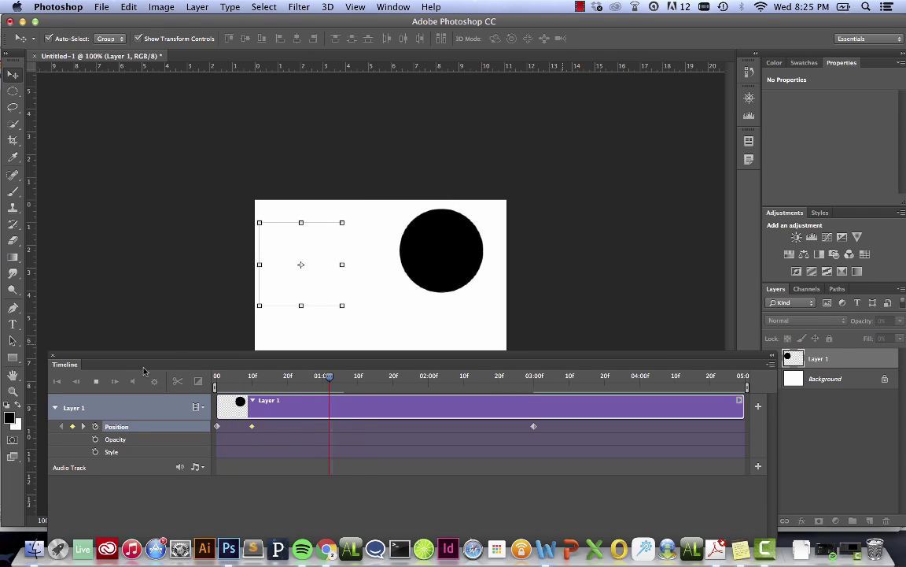
{"action": "key", "text": "space"}
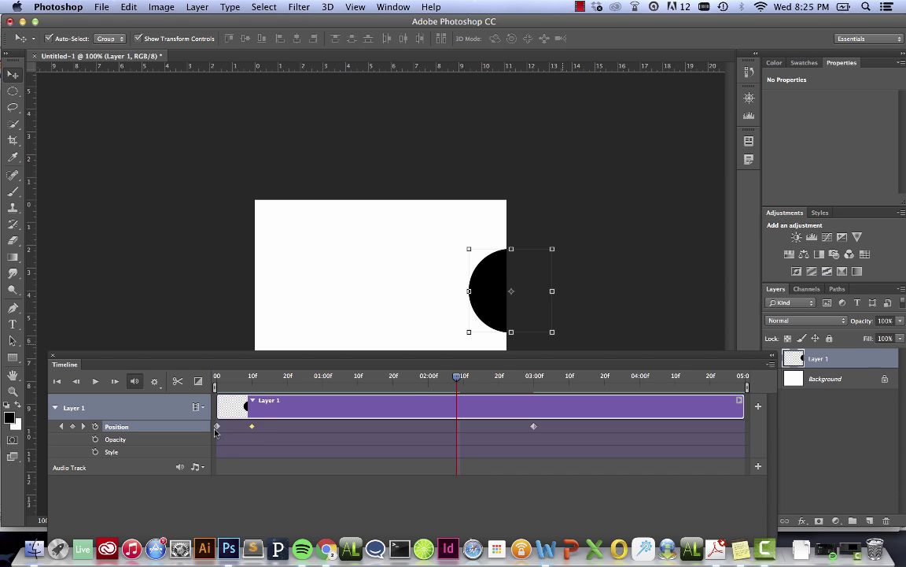
Replay the animation, then move the last Position keyframe earlier to about 01:18f and check the dot.
{"action": "left_click_drag", "start_coordinate": [475, 380], "coordinate": [218, 380]}
{"action": "key", "text": "space"}
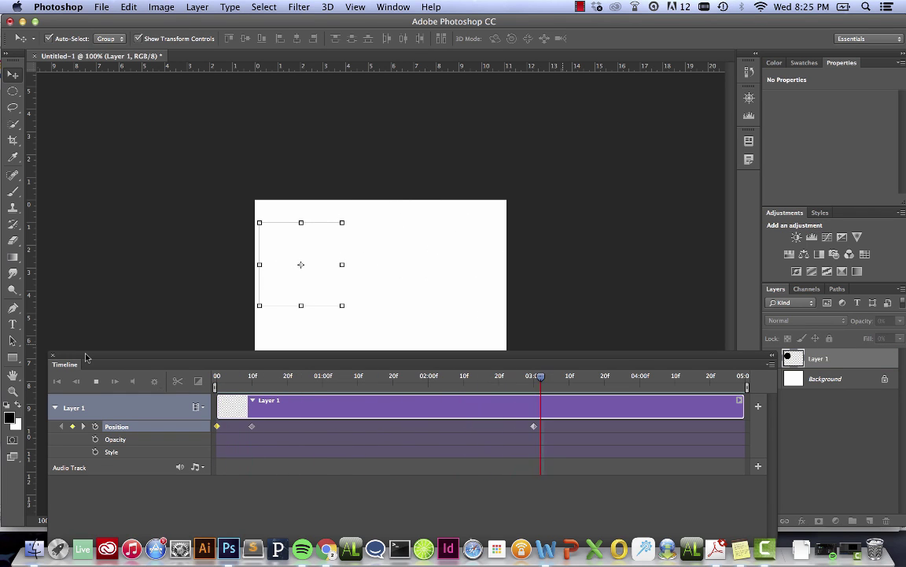
{"action": "key", "text": "space"}
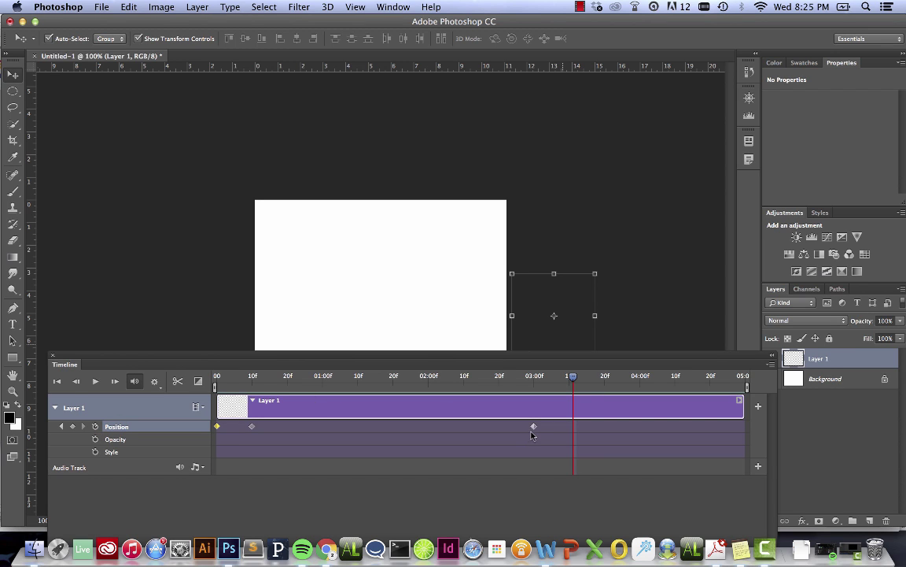
{"action": "left_click_drag", "start_coordinate": [534, 426], "coordinate": [378, 426]}
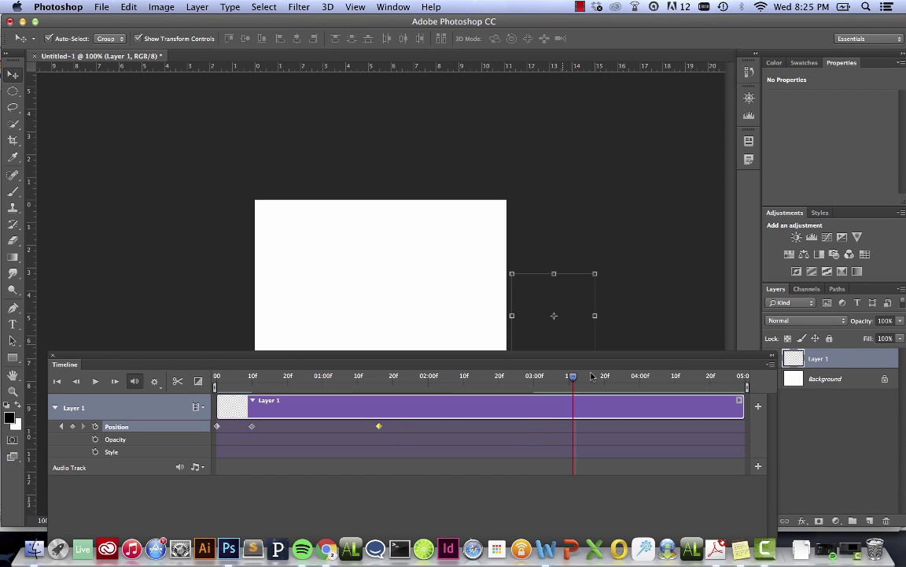
{"action": "left_click_drag", "start_coordinate": [573, 376], "coordinate": [294, 376]}
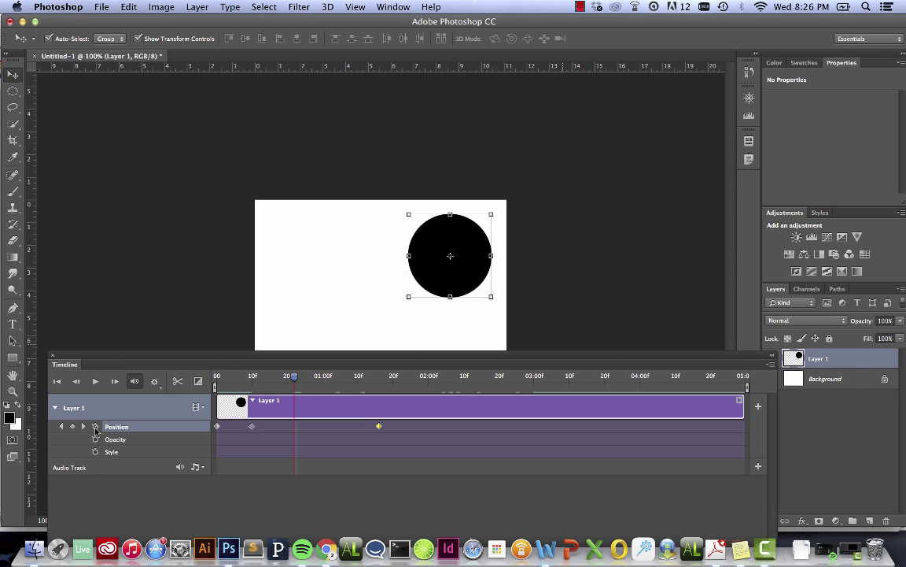
Remove all Position keyframes and place the dot at the canvas's left edge at frame 0.
{"action": "left_click", "coordinate": [96, 427]}
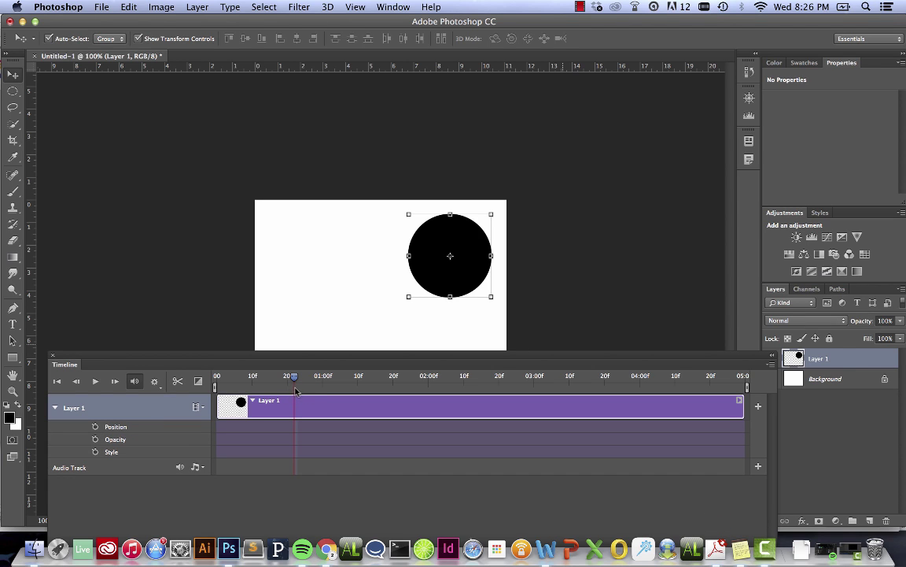
{"action": "left_click_drag", "start_coordinate": [297, 377], "coordinate": [206, 377]}
{"action": "left_click_drag", "start_coordinate": [454, 234], "coordinate": [297, 270]}
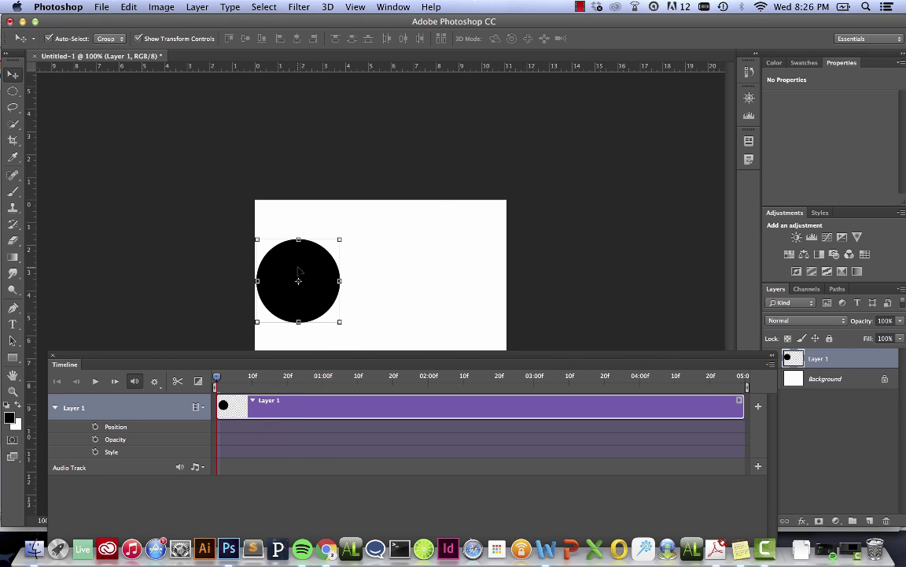
Keyframe the dot at the left edge at frame 0, top centre near 01:18f, right edge near 03:10f.
{"action": "left_click", "coordinate": [95, 426]}
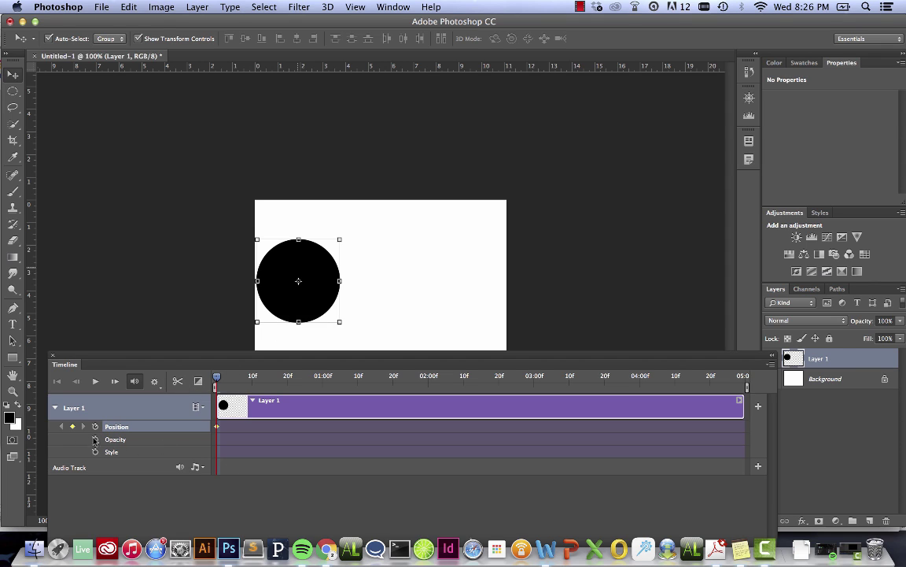
{"action": "left_click_drag", "start_coordinate": [217, 377], "coordinate": [384, 377]}
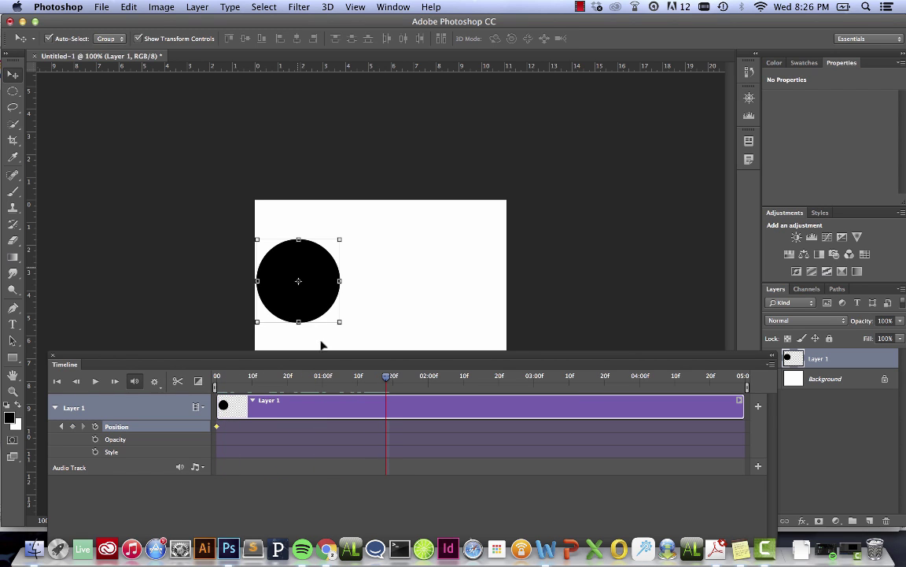
{"action": "left_click_drag", "start_coordinate": [318, 301], "coordinate": [404, 254]}
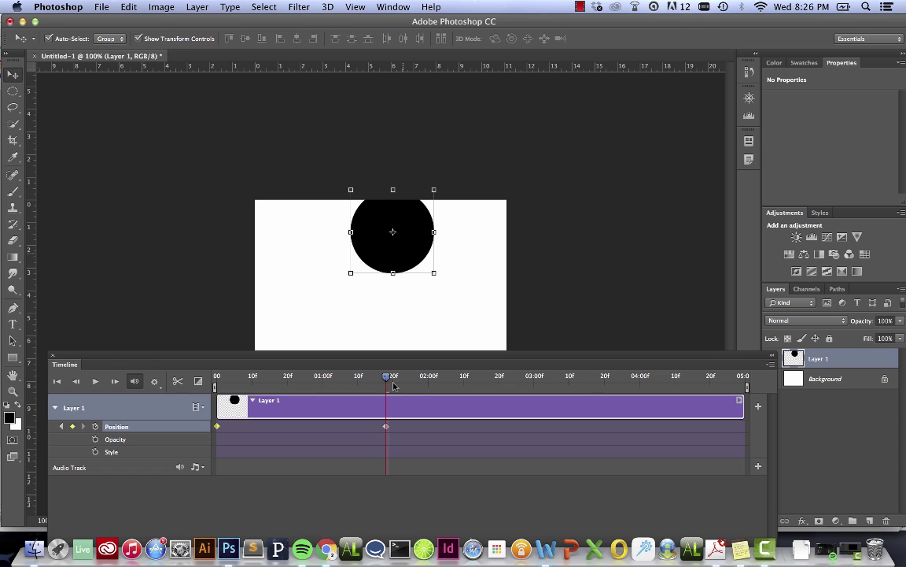
{"action": "left_click", "coordinate": [504, 384]}
{"action": "left_click_drag", "start_coordinate": [504, 384], "coordinate": [573, 381]}
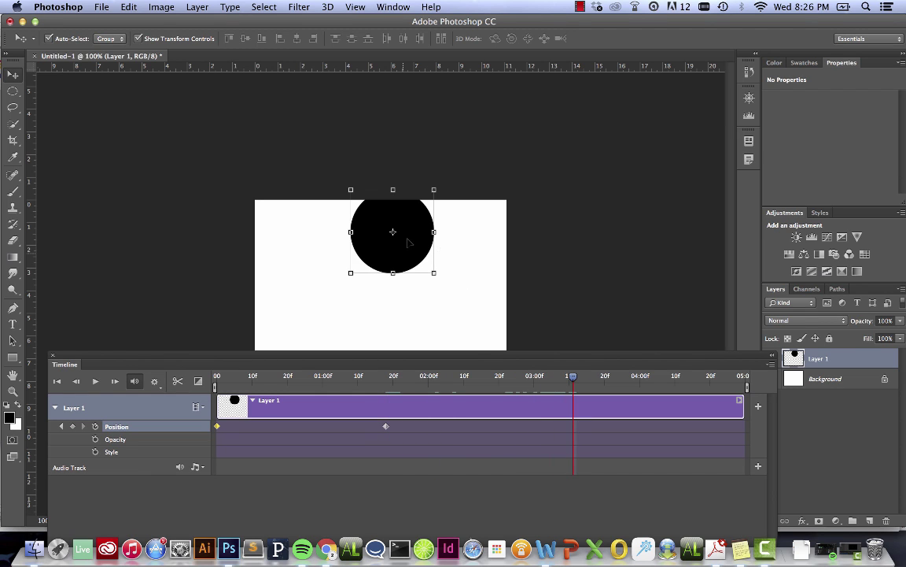
{"action": "left_click_drag", "start_coordinate": [391, 228], "coordinate": [501, 303]}
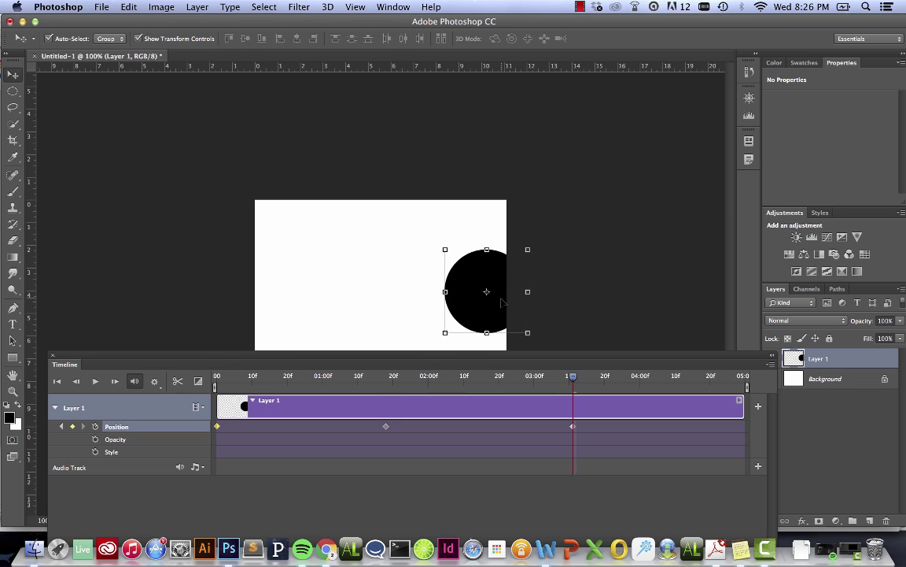
Preview the three-keyframe motion from the start and scrub through the dot's path.
{"action": "left_click_drag", "start_coordinate": [576, 379], "coordinate": [218, 380]}
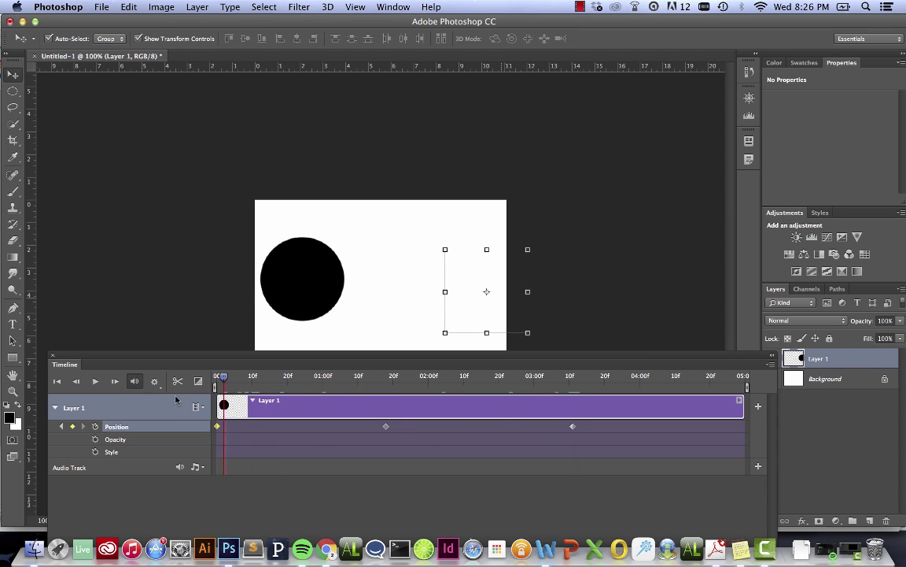
{"action": "key", "text": "space"}
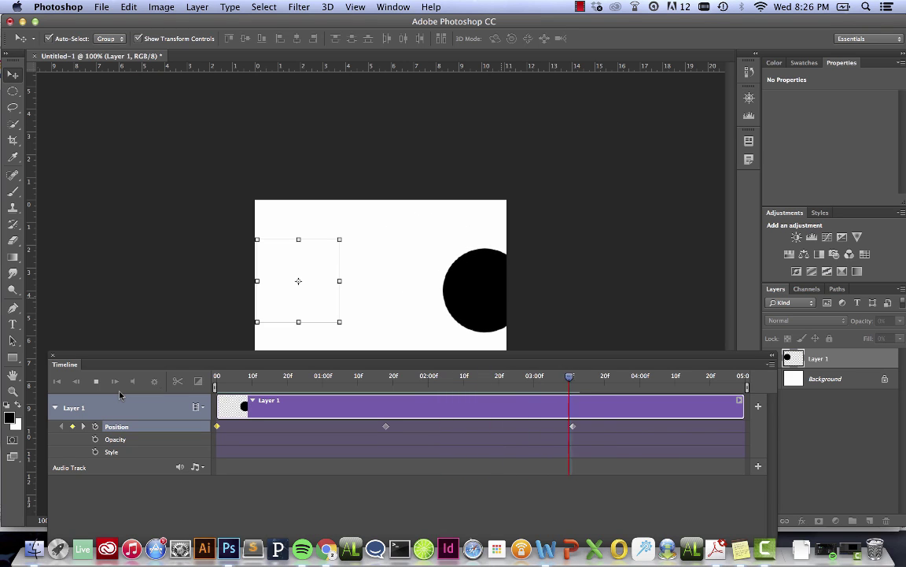
{"action": "key", "text": "space"}
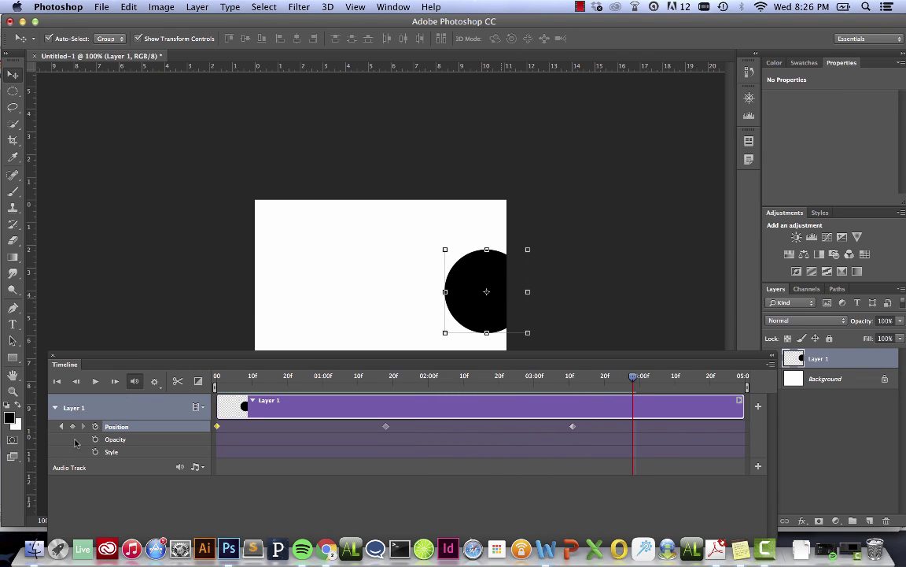
{"action": "key", "text": "space"}
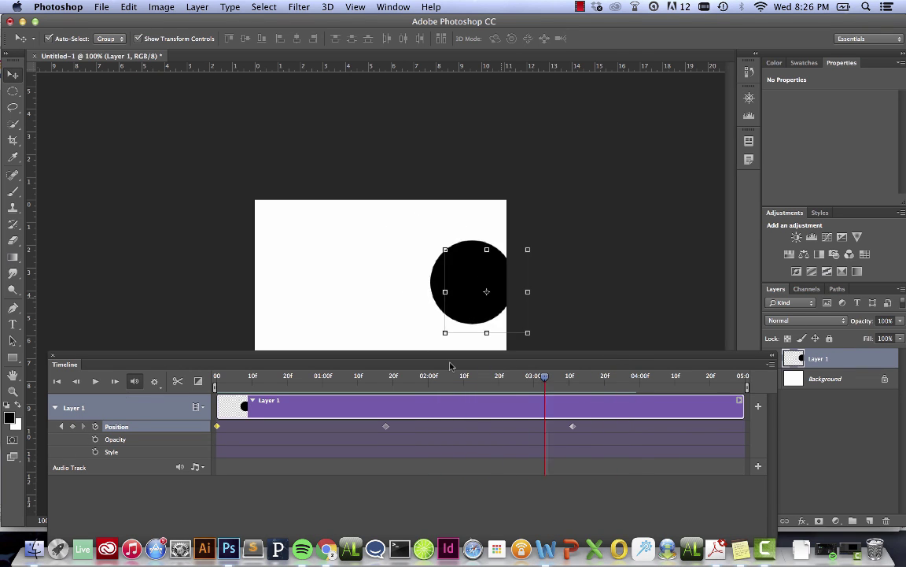
{"action": "left_click_drag", "start_coordinate": [415, 376], "coordinate": [575, 366]}
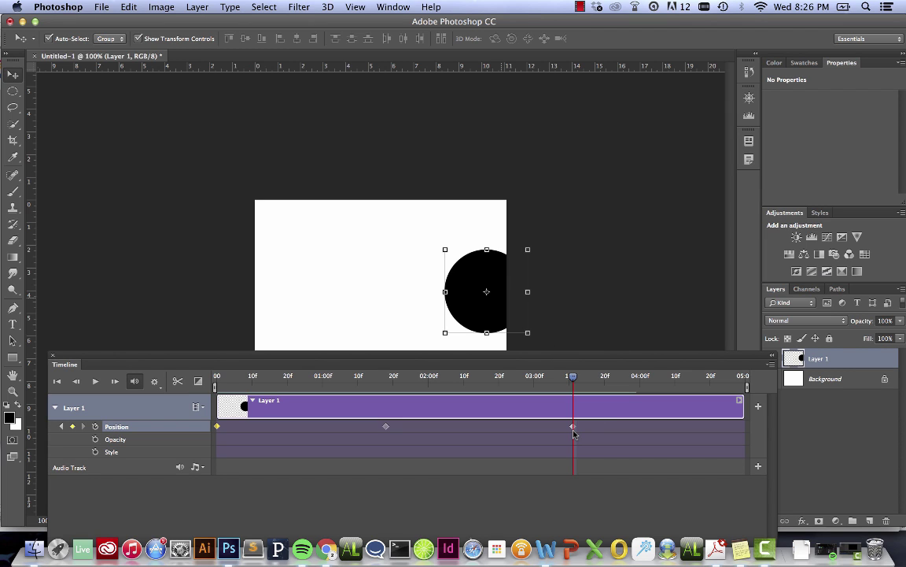
Push the dot fully off the right edge, lower it at the middle keyframe, and preview.
{"action": "left_click_drag", "start_coordinate": [481, 291], "coordinate": [542, 309]}
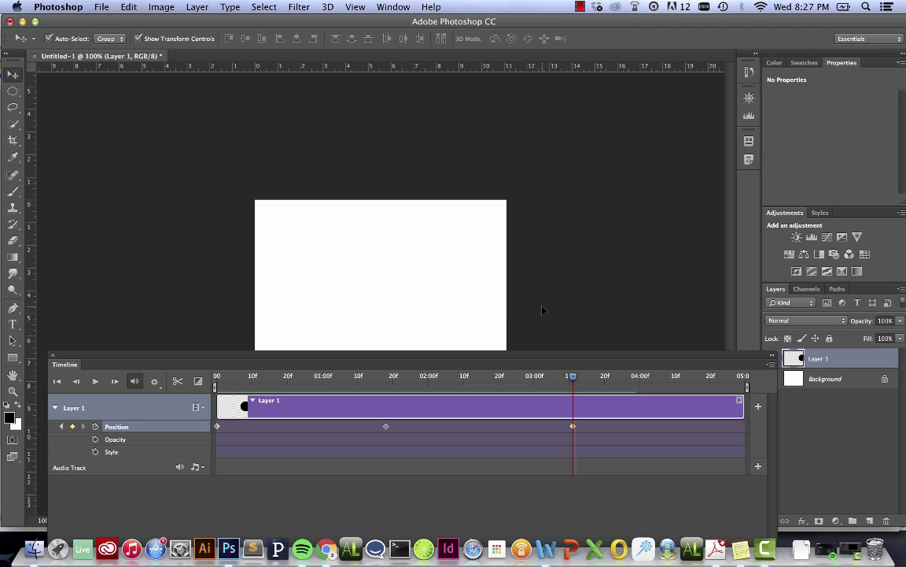
{"action": "left_click_drag", "start_coordinate": [573, 377], "coordinate": [384, 390]}
{"action": "left_click", "coordinate": [385, 426]}
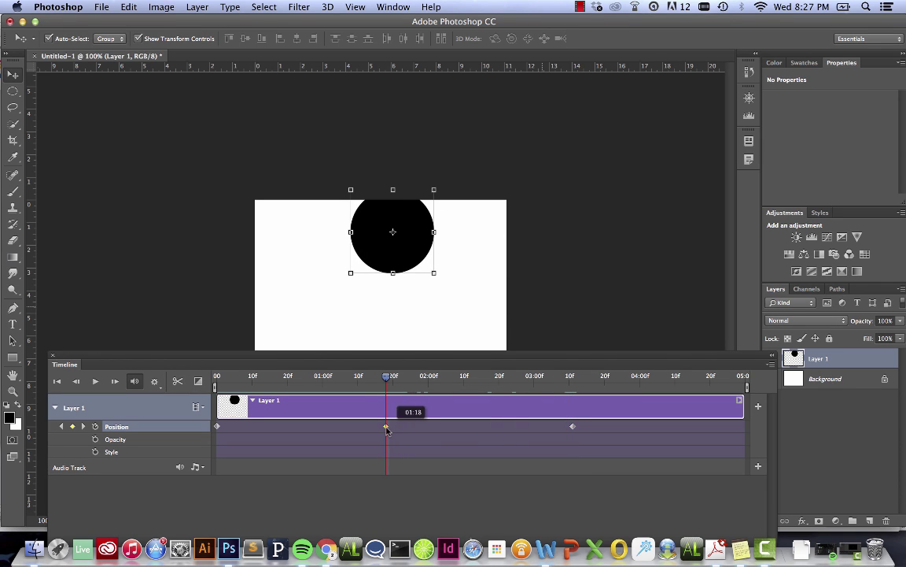
{"action": "left_click_drag", "start_coordinate": [401, 276], "coordinate": [383, 318]}
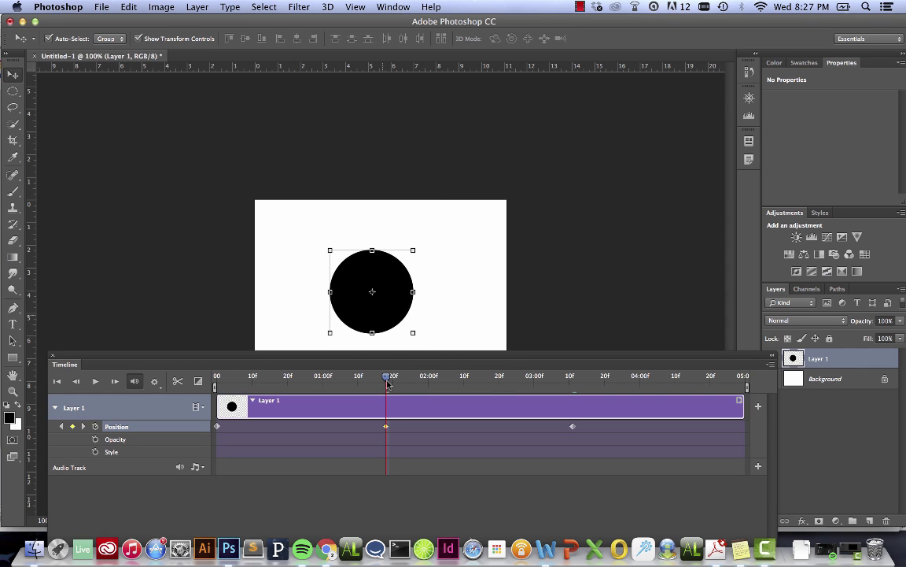
{"action": "left_click_drag", "start_coordinate": [388, 383], "coordinate": [164, 377]}
{"action": "key", "text": "space"}
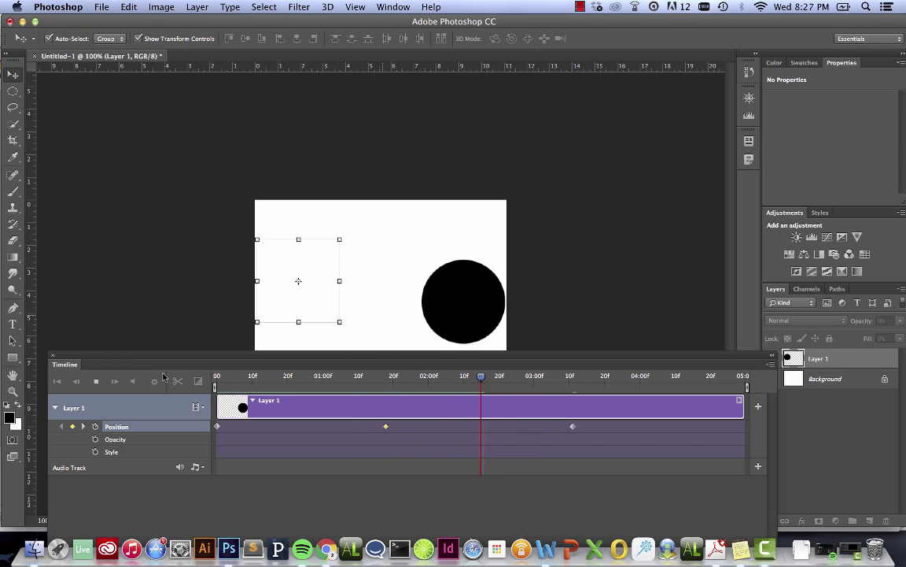
{"action": "key", "text": "space"}
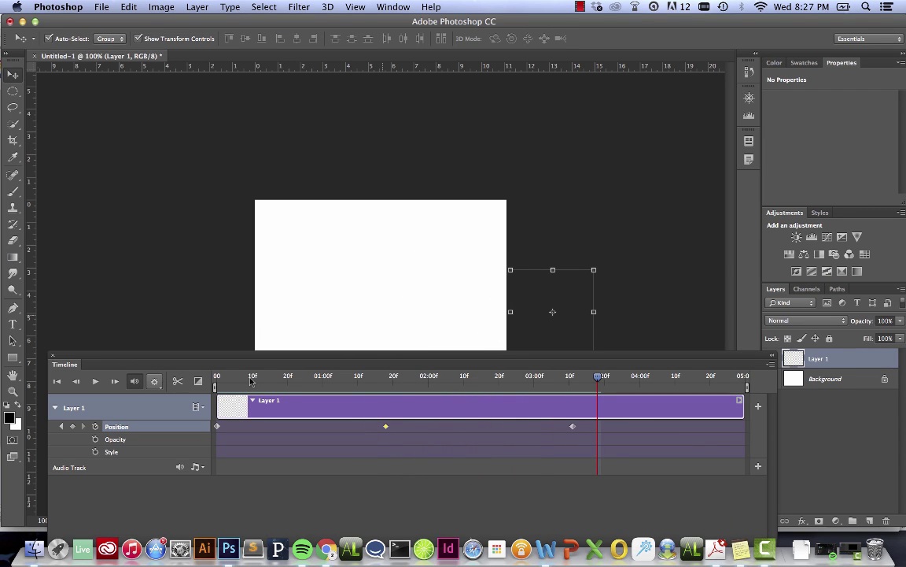
Raise the dot near the top of the canvas at the 01:18 middle keyframe.
{"action": "left_click_drag", "start_coordinate": [577, 381], "coordinate": [217, 382]}
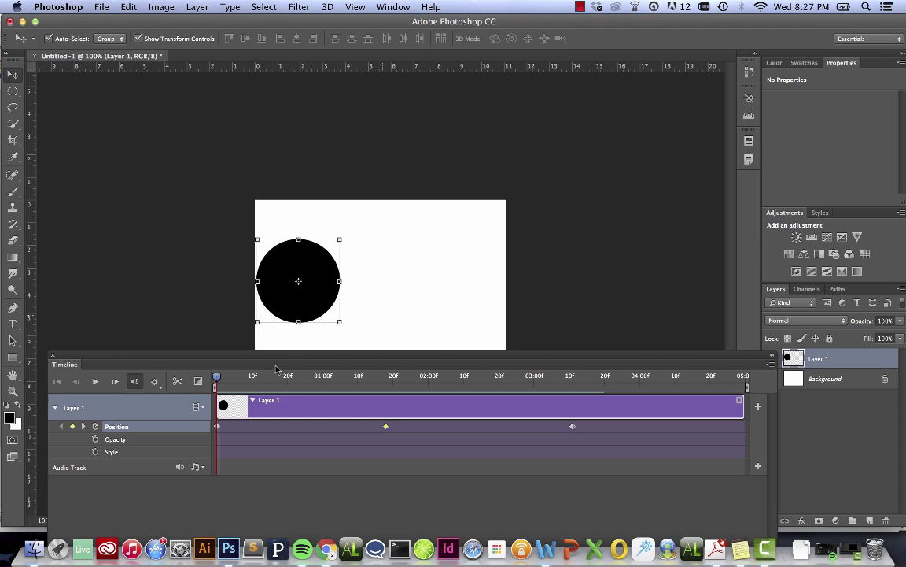
{"action": "left_click_drag", "start_coordinate": [380, 378], "coordinate": [386, 377]}
{"action": "left_click_drag", "start_coordinate": [363, 307], "coordinate": [365, 258]}
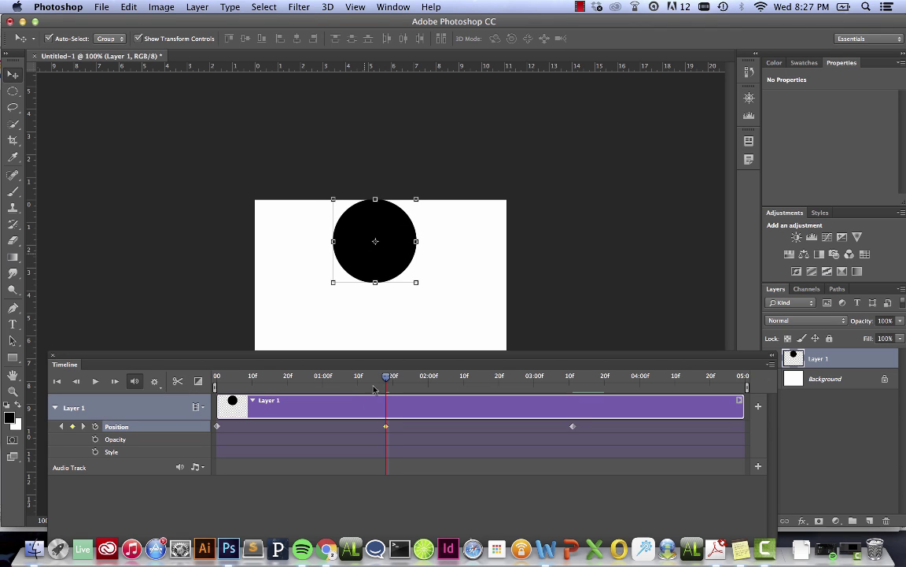
{"action": "mouse_move", "coordinate": [386, 380]}
{"action": "left_mouse_down"}
{"action": "mouse_move", "coordinate": [348, 378]}
{"action": "mouse_move", "coordinate": [386, 378]}
{"action": "left_mouse_up"}
Start keyframing the dot's opacity and lower it to 45% at about 02:10.
{"action": "left_click", "coordinate": [95, 439]}
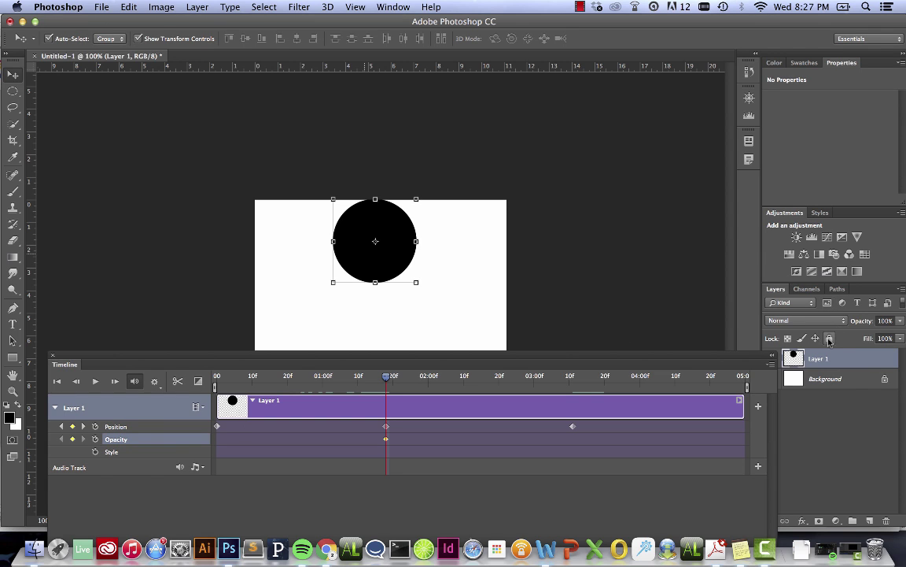
{"action": "left_click_drag", "start_coordinate": [381, 386], "coordinate": [467, 385]}
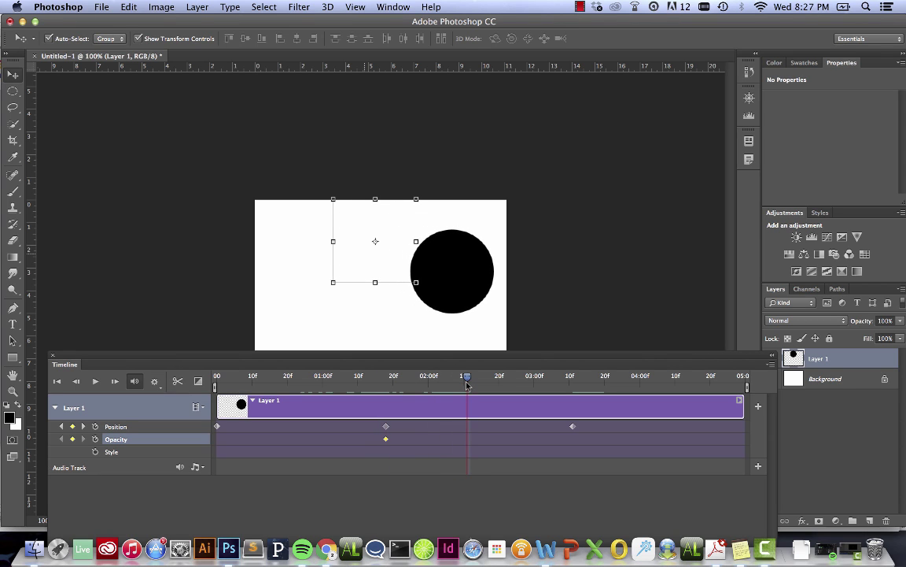
{"action": "left_click", "coordinate": [897, 322]}
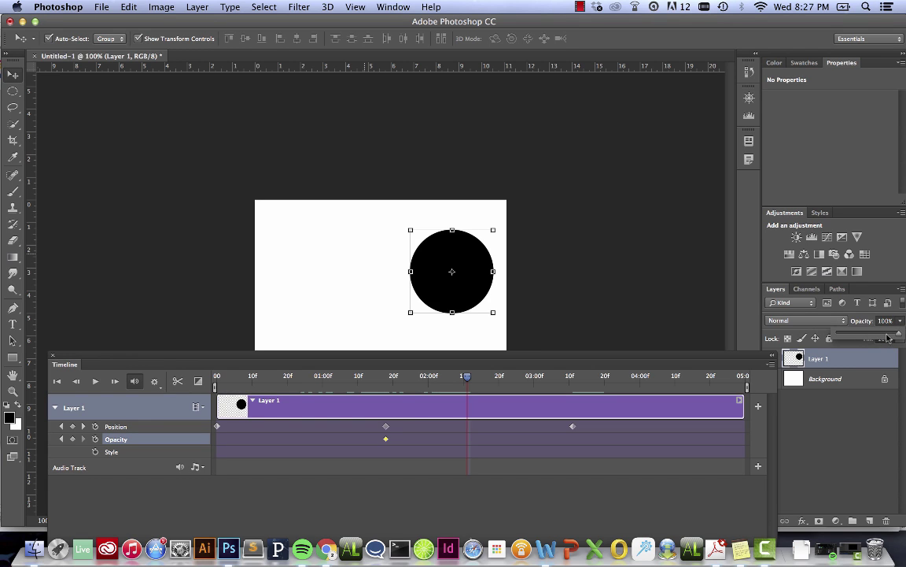
{"action": "left_click_drag", "start_coordinate": [895, 337], "coordinate": [862, 353]}
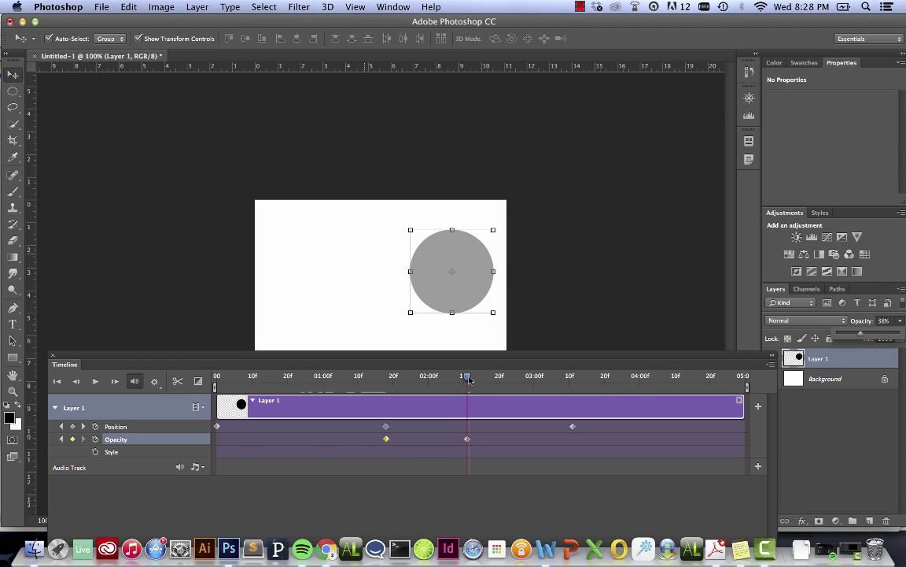
Fade the dot further to about 13% opacity near the 3-second mark.
{"action": "left_click_drag", "start_coordinate": [468, 378], "coordinate": [524, 399]}
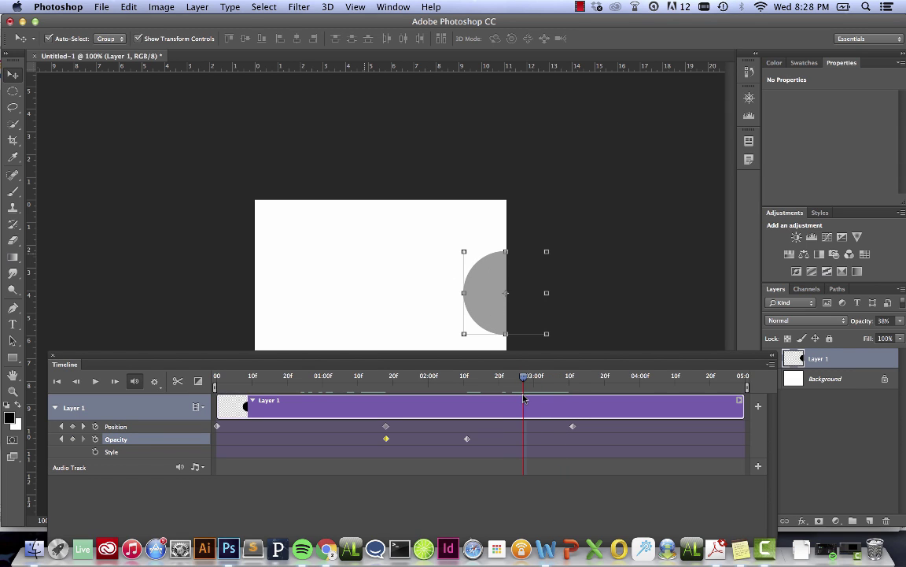
{"action": "left_click", "coordinate": [901, 322]}
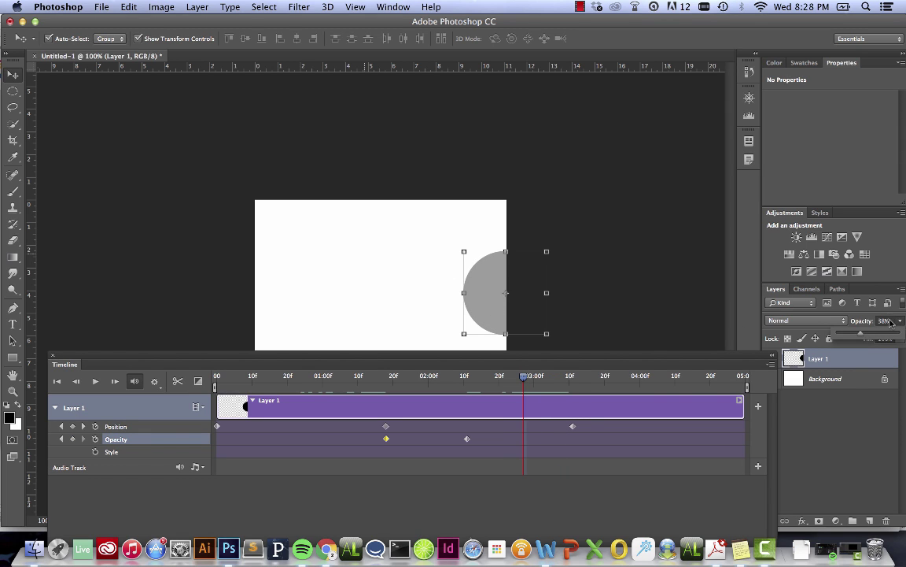
{"action": "left_click_drag", "start_coordinate": [866, 334], "coordinate": [845, 336]}
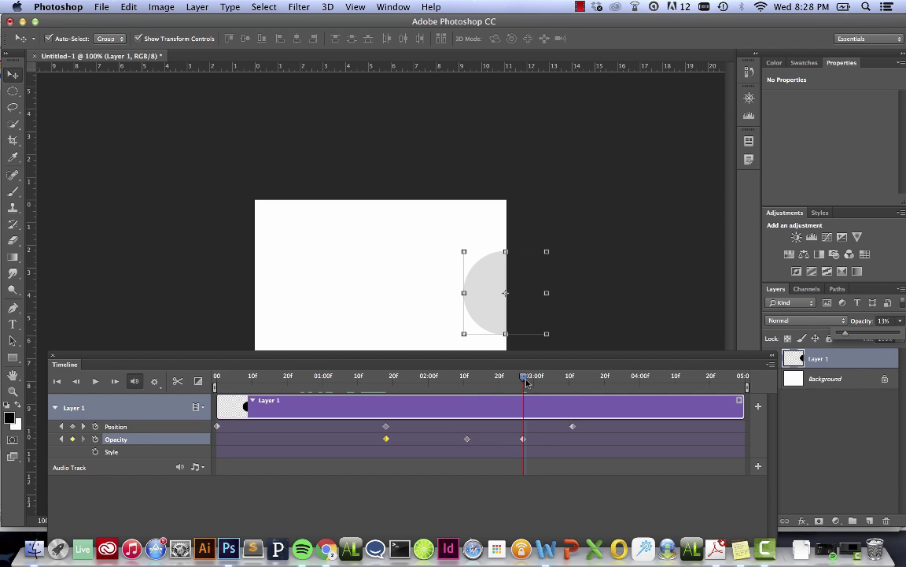
{"action": "left_click_drag", "start_coordinate": [526, 381], "coordinate": [568, 382]}
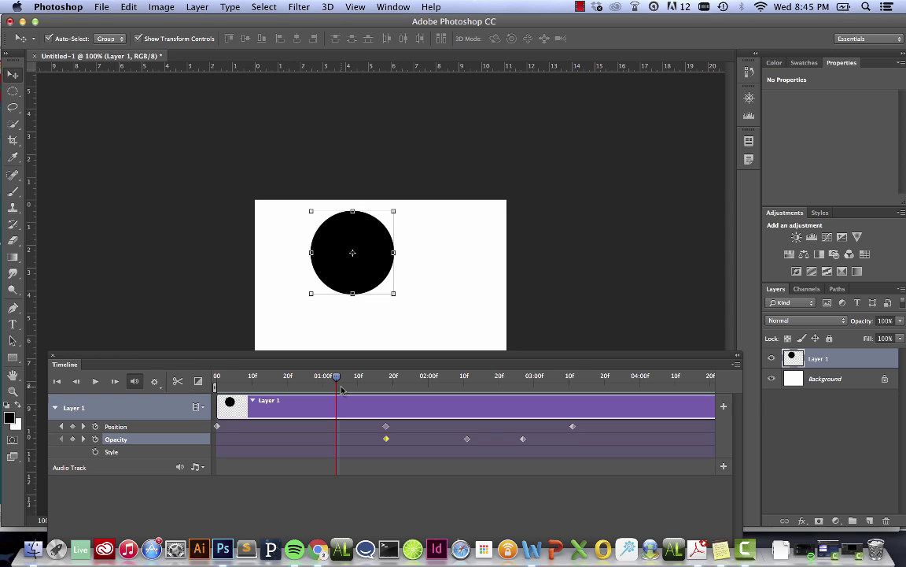
Rewind the playhead to frame 0, then open and dismiss the layer style fx list.
{"action": "left_click_drag", "start_coordinate": [305, 375], "coordinate": [211, 367]}
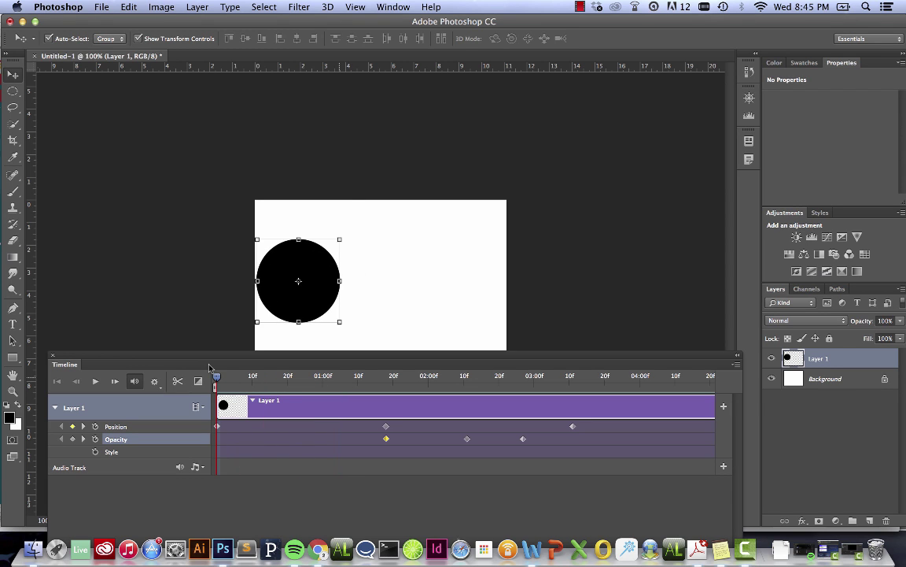
{"action": "left_click", "coordinate": [804, 520]}
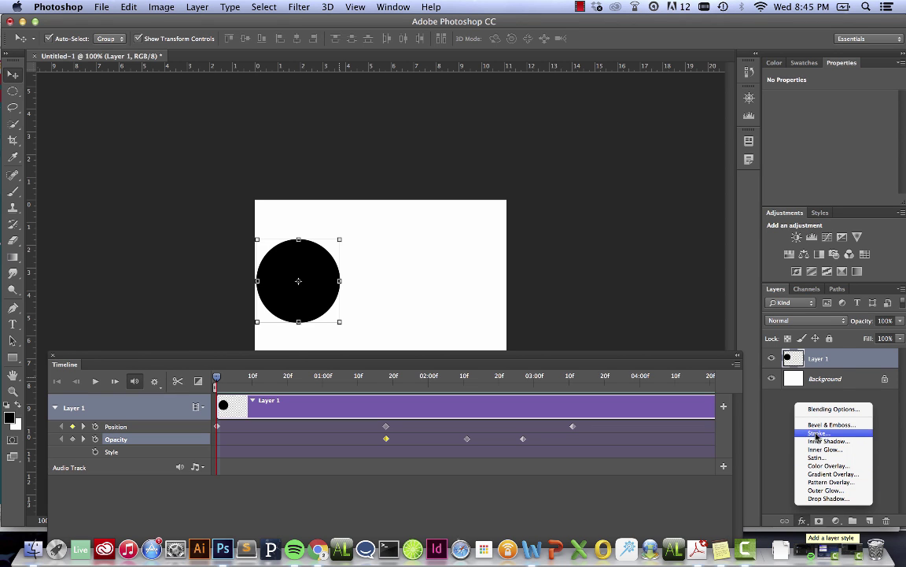
{"action": "left_click", "coordinate": [779, 414]}
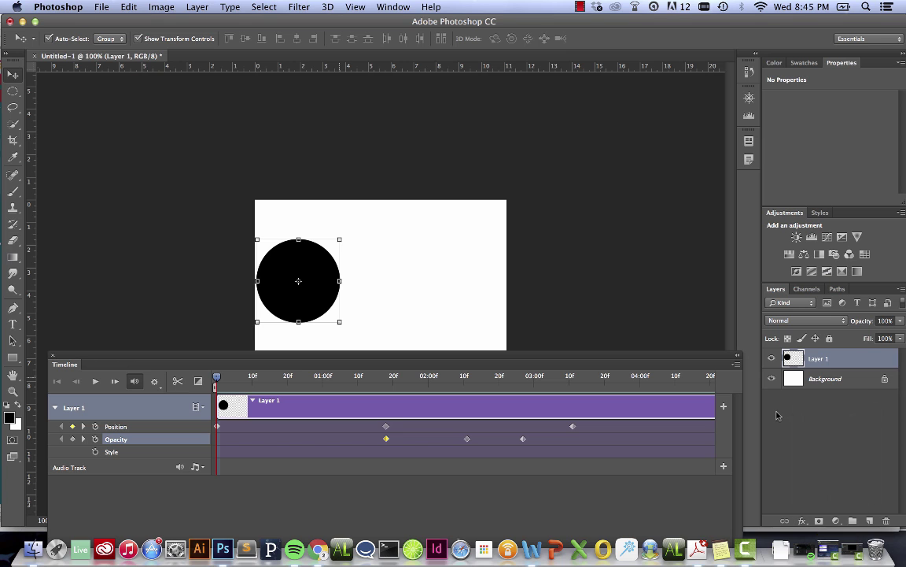
Apply Bevel & Emboss with Contour and Texture to Layer 1, keeping opacity at 100%.
{"action": "double_click", "coordinate": [838, 360]}
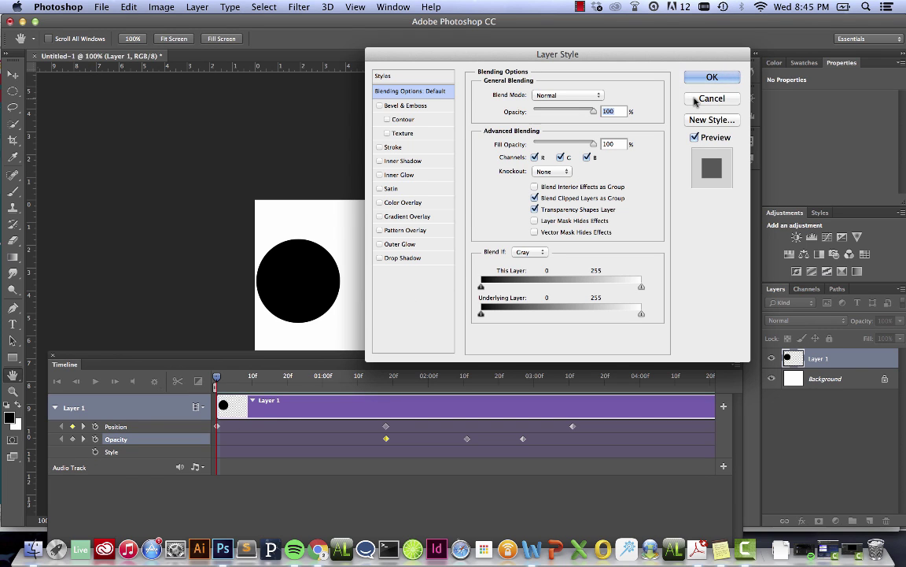
{"action": "left_click", "coordinate": [379, 104]}
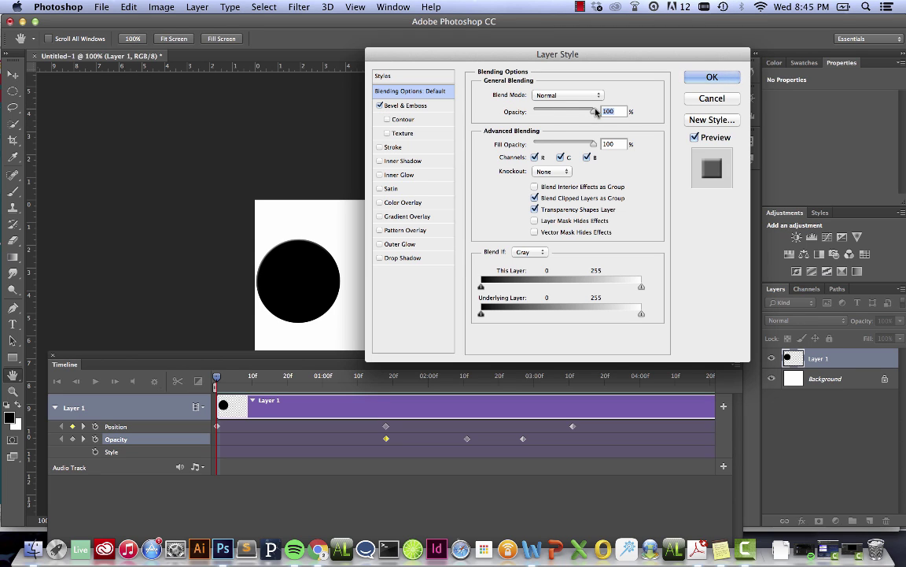
{"action": "left_click", "coordinate": [572, 111]}
{"action": "left_click_drag", "start_coordinate": [572, 113], "coordinate": [598, 111]}
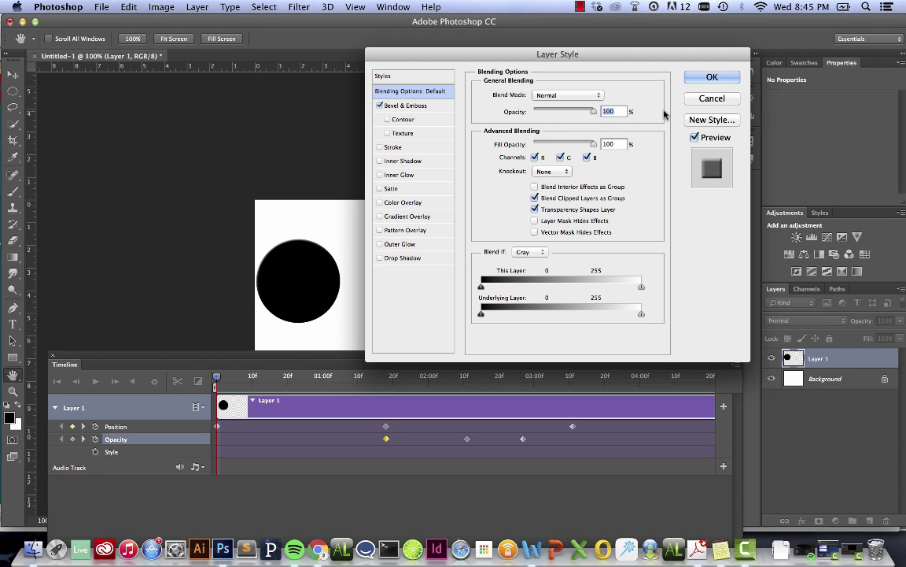
{"action": "left_click", "coordinate": [387, 119]}
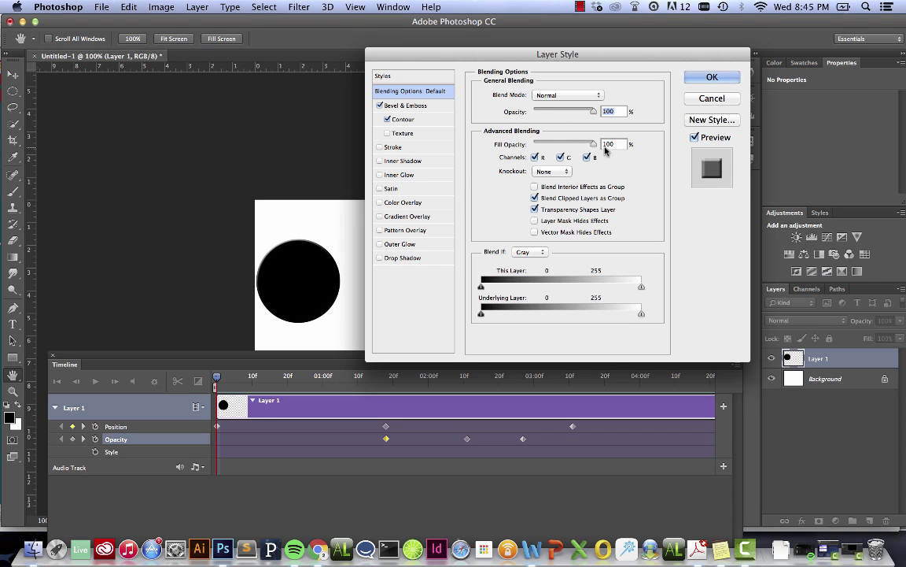
{"action": "left_click", "coordinate": [387, 133]}
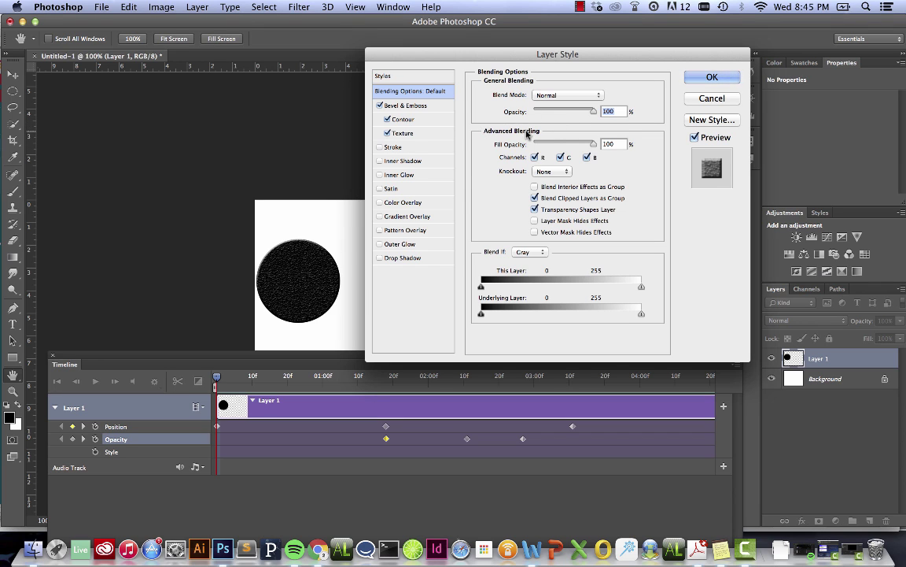
{"action": "left_click", "coordinate": [710, 79]}
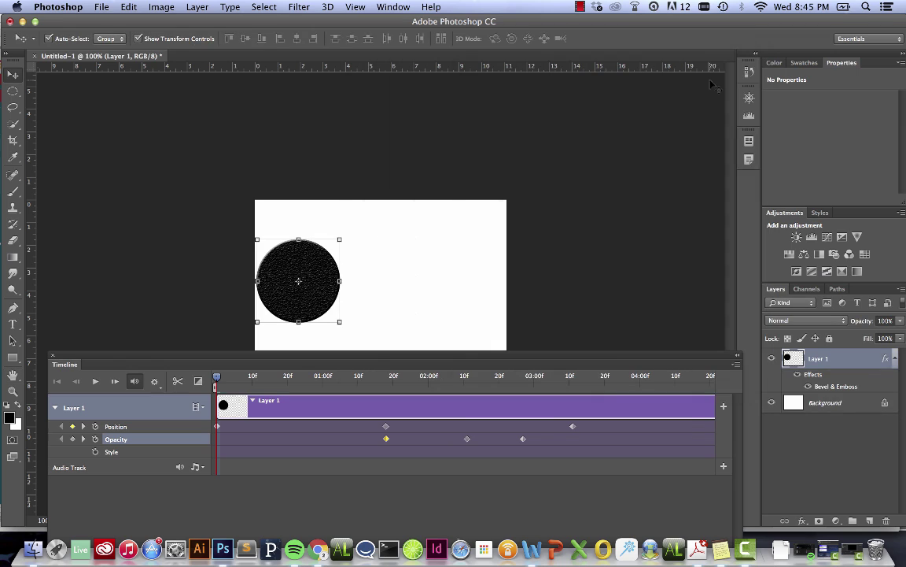
Add a Style keyframe at frame 0 and move the playhead to about 20f.
{"action": "left_click", "coordinate": [94, 452]}
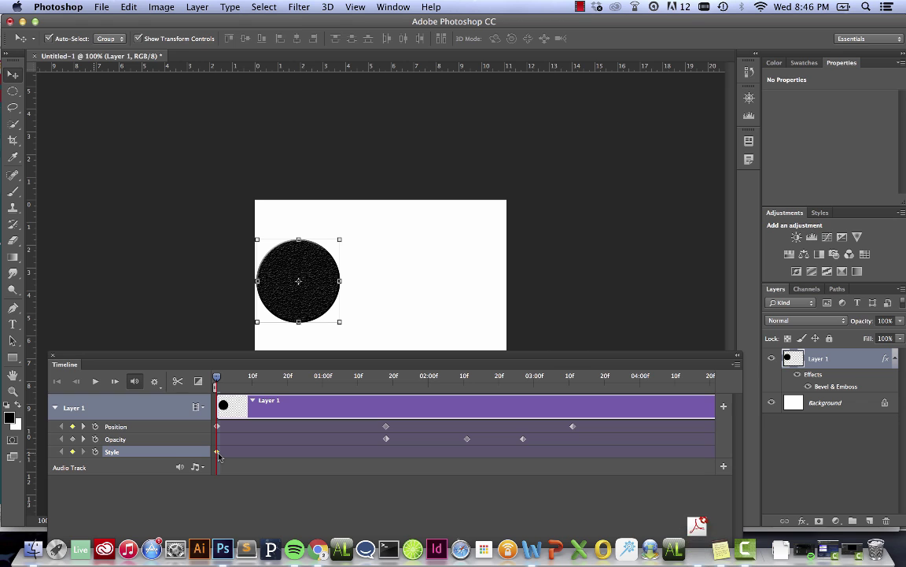
{"action": "left_click_drag", "start_coordinate": [217, 379], "coordinate": [385, 377]}
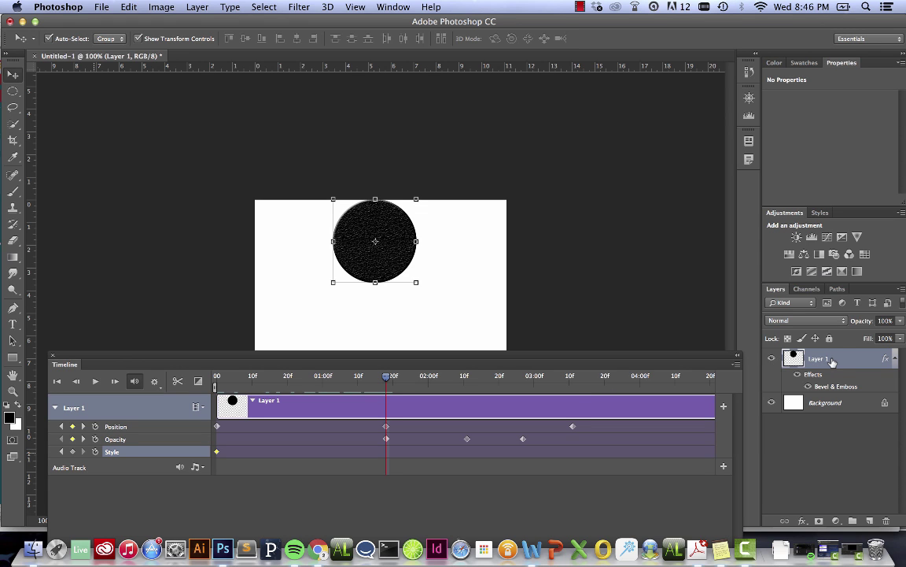
Uncheck Bevel & Emboss, Contour and Texture in Layer 1's Layer Style.
{"action": "double_click", "coordinate": [822, 358]}
{"action": "double_click", "coordinate": [861, 360]}
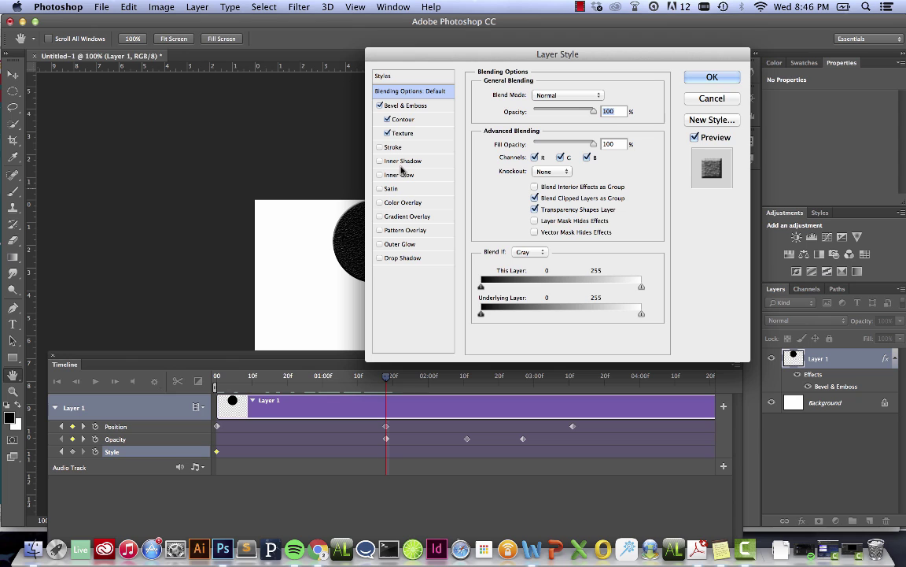
{"action": "left_click", "coordinate": [380, 105]}
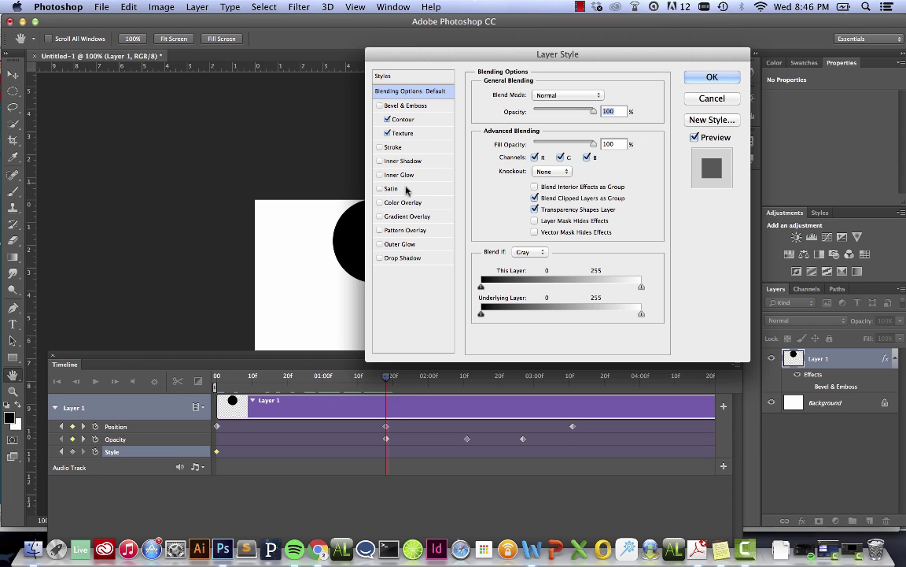
{"action": "left_click", "coordinate": [387, 120]}
{"action": "left_click", "coordinate": [387, 133]}
Confirm the flat style as the 20f keyframe, then rewind and play the animation once.
{"action": "left_click", "coordinate": [710, 77]}
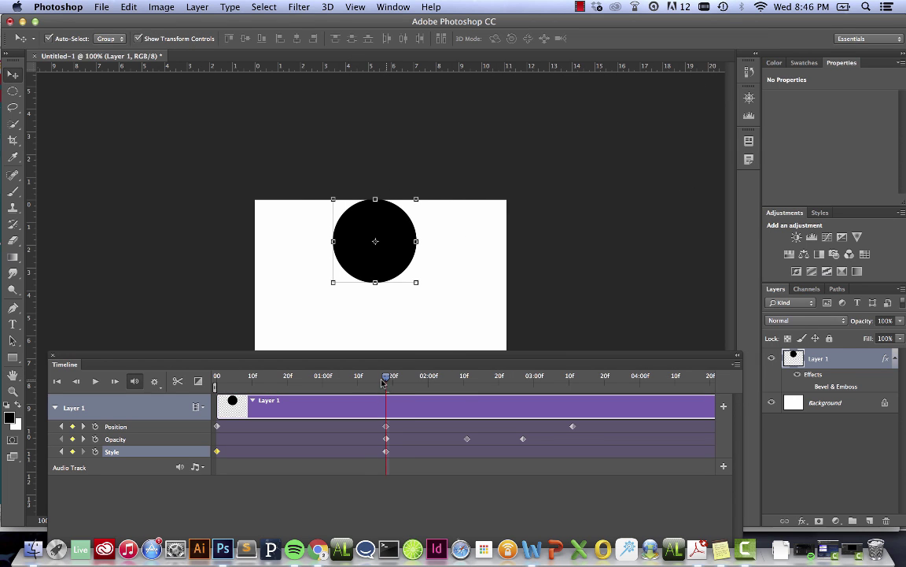
{"action": "left_click_drag", "start_coordinate": [383, 381], "coordinate": [191, 375]}
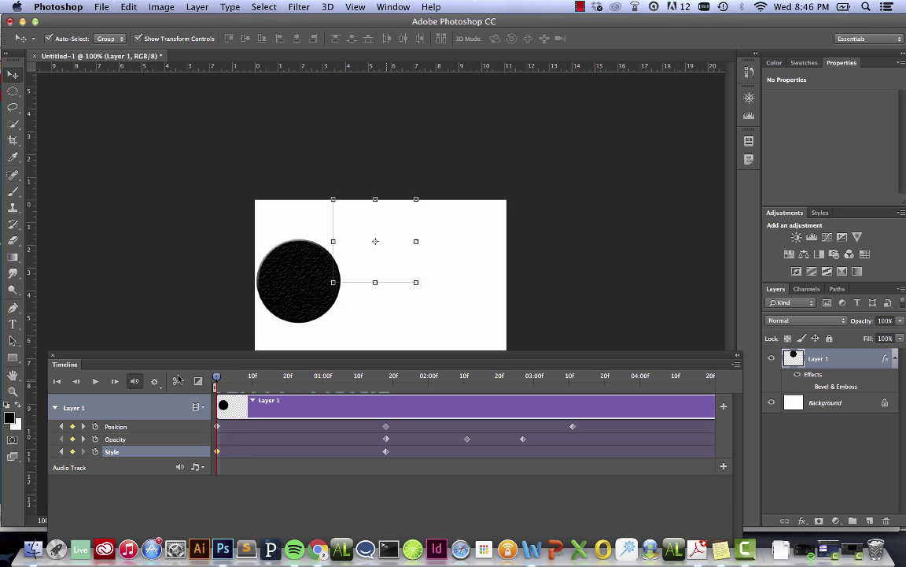
{"action": "key", "text": "space"}
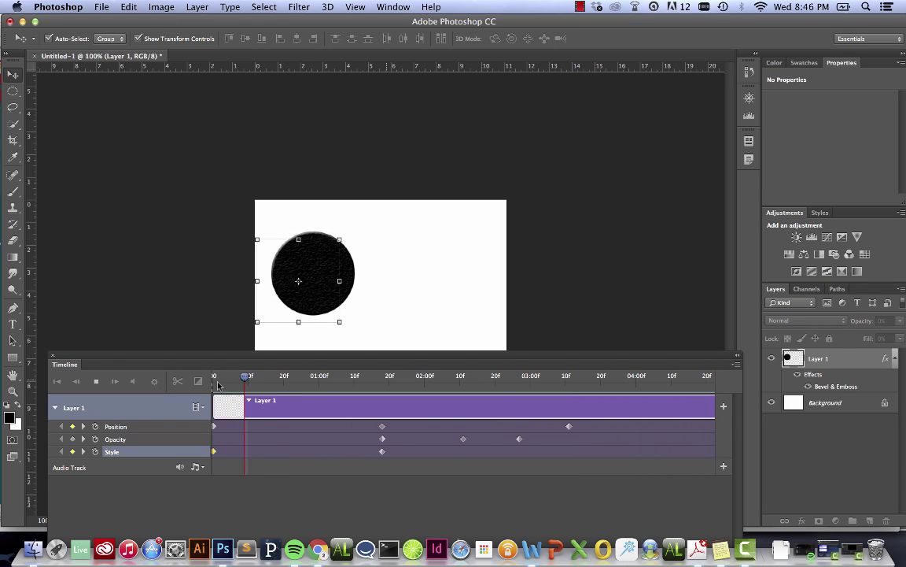
{"action": "key", "text": "space"}
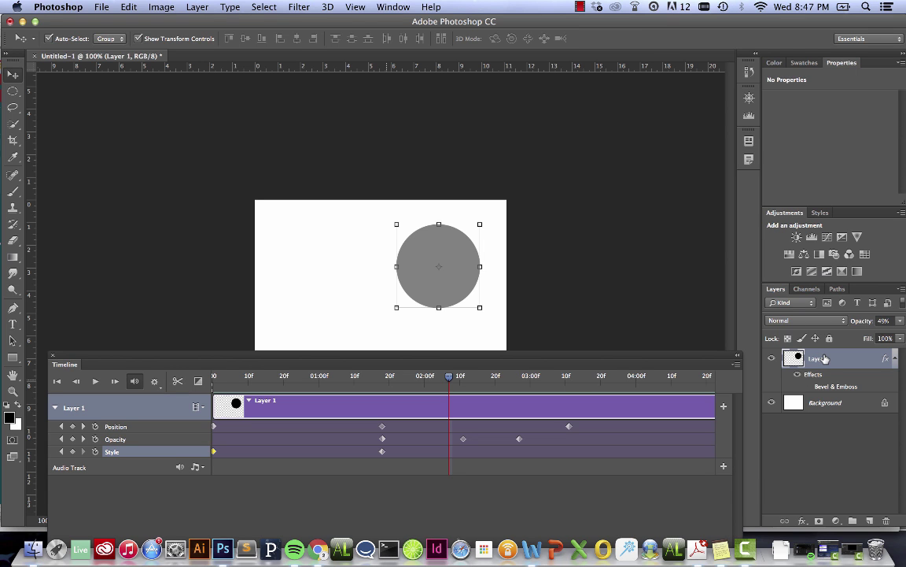
Give Layer 1 a pink Color Overlay at about 14% layer opacity and apply it.
{"action": "double_click", "coordinate": [823, 355]}
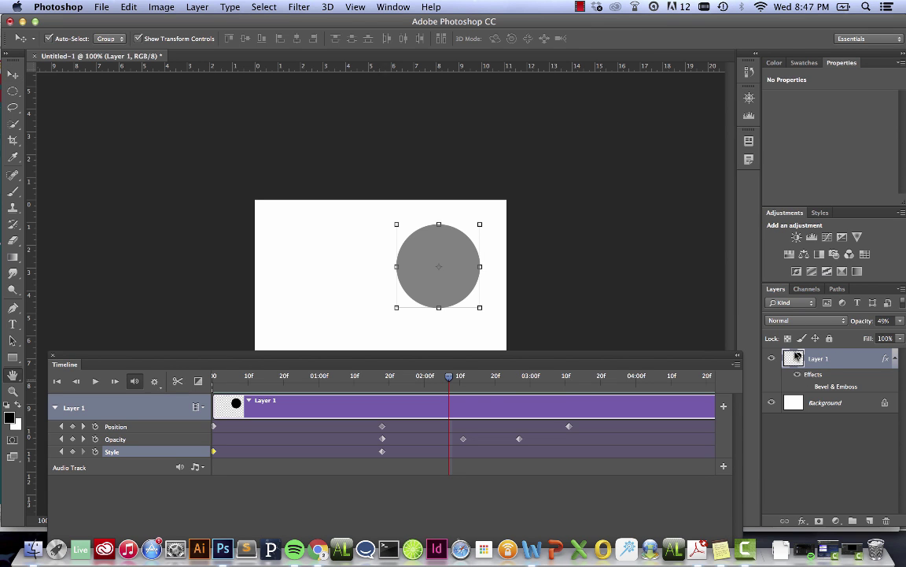
{"action": "double_click", "coordinate": [797, 356]}
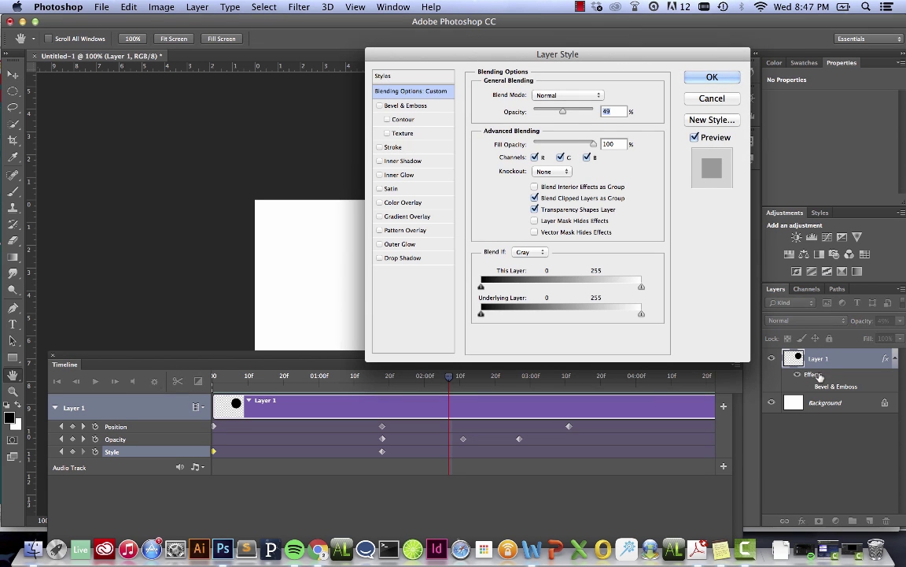
{"action": "left_click", "coordinate": [380, 161]}
{"action": "left_click_drag", "start_coordinate": [480, 63], "coordinate": [648, 41]}
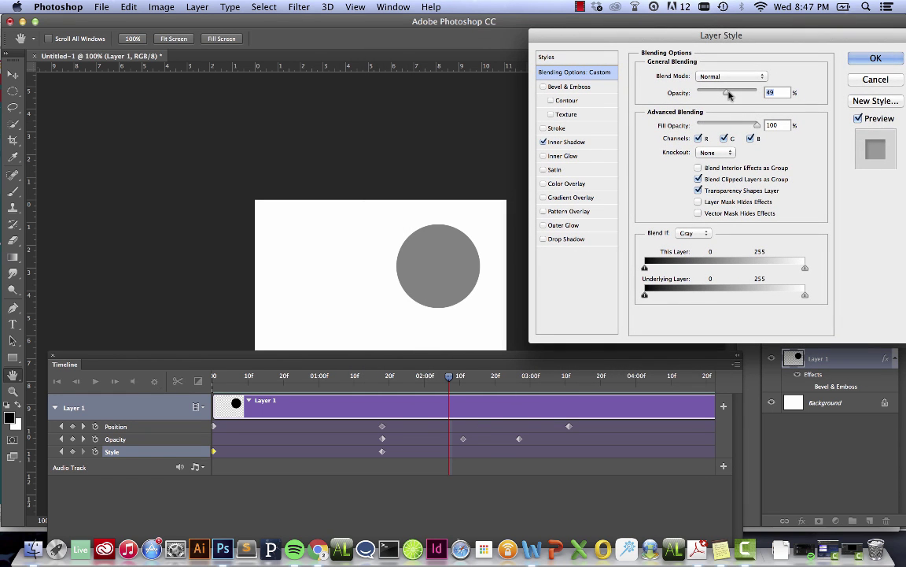
{"action": "mouse_move", "coordinate": [730, 93]}
{"action": "left_mouse_down"}
{"action": "mouse_move", "coordinate": [761, 93]}
{"action": "mouse_move", "coordinate": [728, 92]}
{"action": "left_mouse_up"}
{"action": "left_click", "coordinate": [543, 184]}
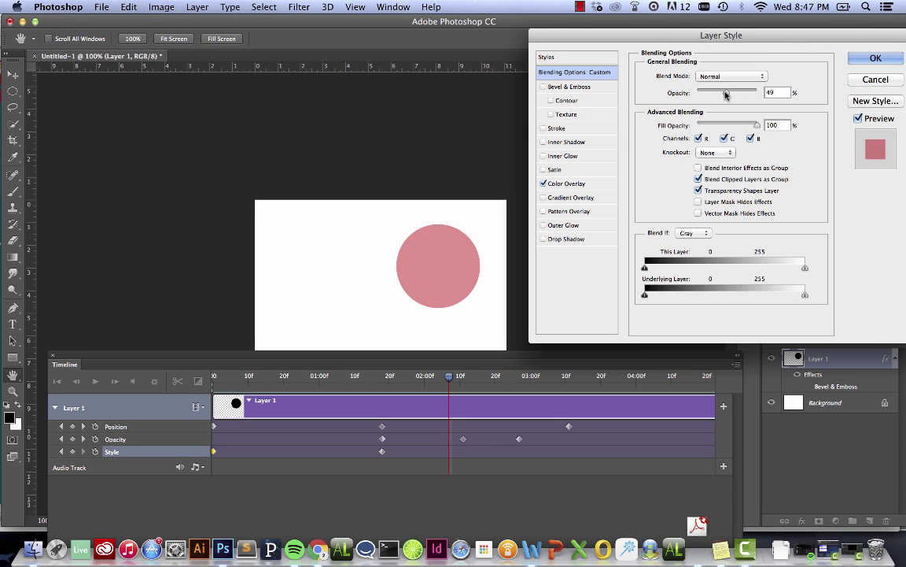
{"action": "mouse_move", "coordinate": [726, 92]}
{"action": "left_mouse_down"}
{"action": "mouse_move", "coordinate": [622, 88]}
{"action": "mouse_move", "coordinate": [771, 101]}
{"action": "mouse_move", "coordinate": [720, 100]}
{"action": "left_mouse_up"}
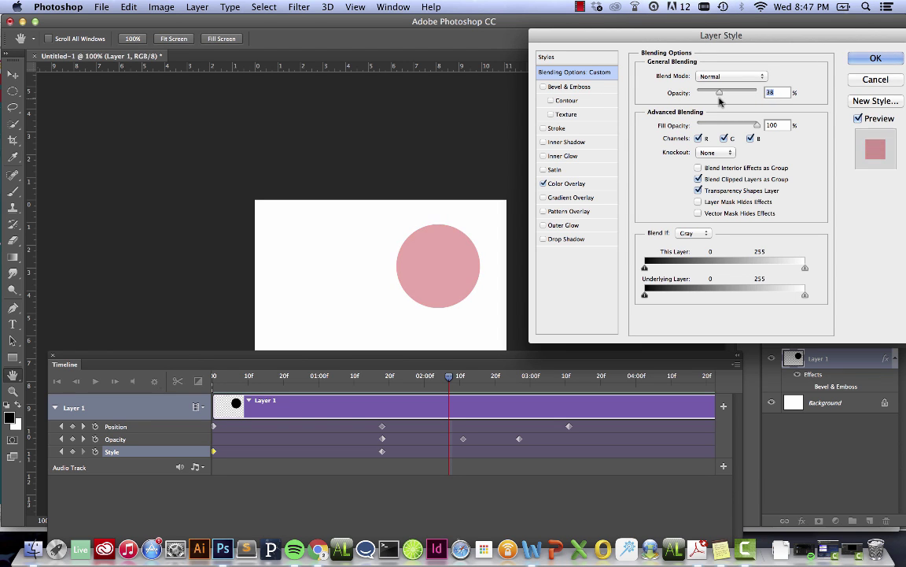
{"action": "left_click", "coordinate": [875, 59]}
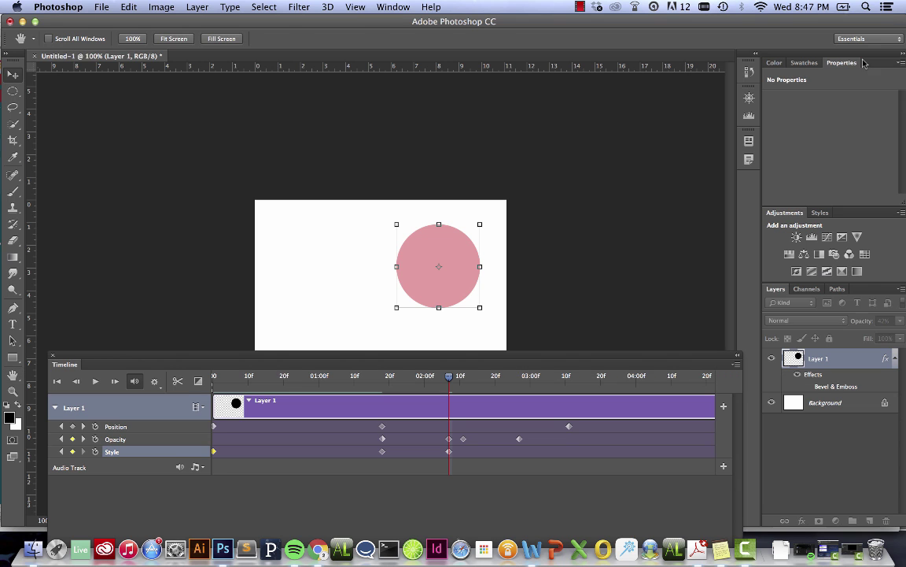
Play the animation, stop near 03:20, and scroll the timeline to show the 05:00 end.
{"action": "key", "text": "space"}
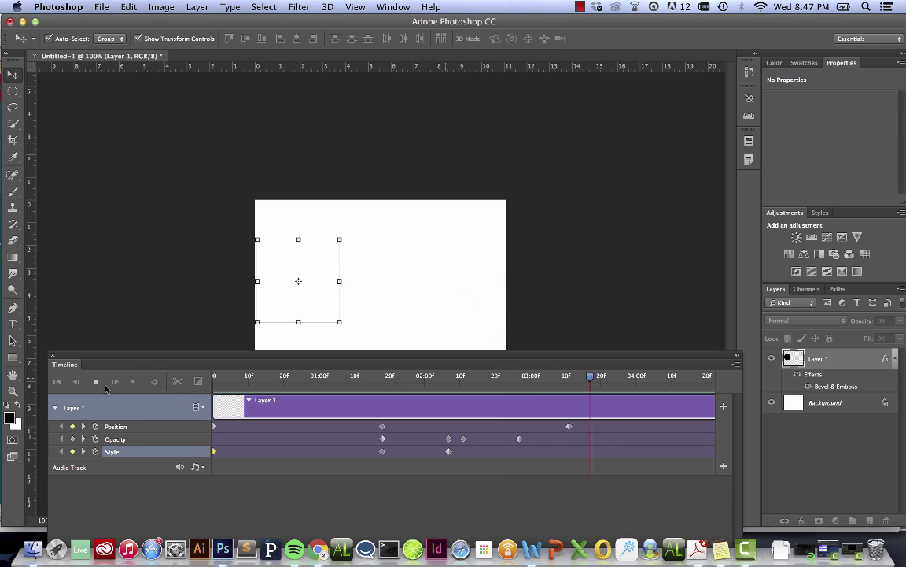
{"action": "left_click", "coordinate": [105, 386]}
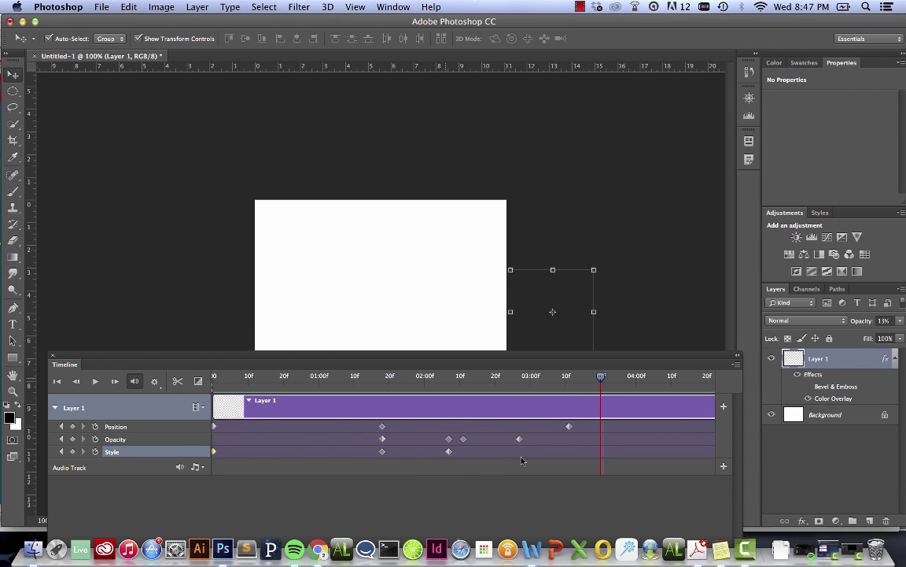
{"action": "scroll", "coordinate": [519, 460], "scroll_direction": "right", "scroll_amount": 4}
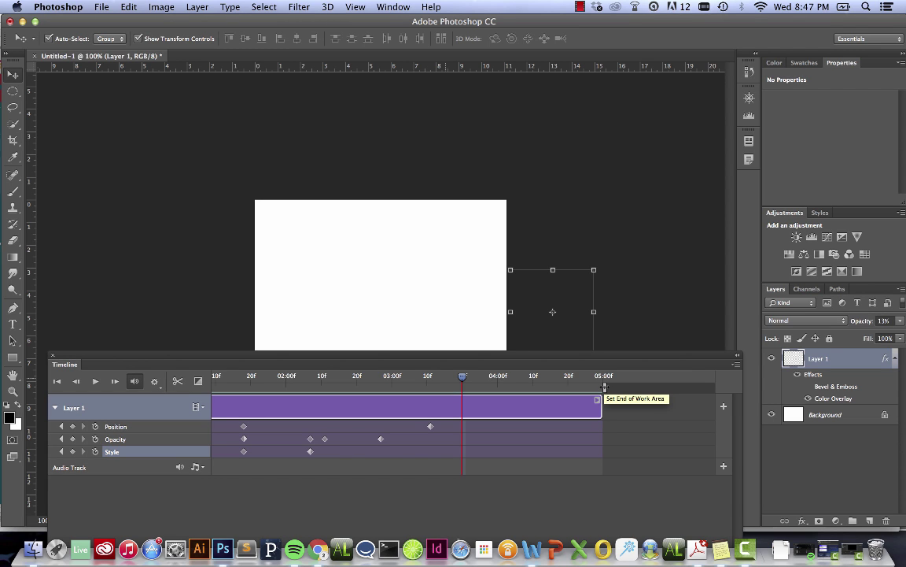
Trim the work area end and Layer 1's clip to about 03:25, then play the result.
{"action": "mouse_move", "coordinate": [604, 387]}
{"action": "left_mouse_down"}
{"action": "mouse_move", "coordinate": [417, 387]}
{"action": "mouse_move", "coordinate": [485, 387]}
{"action": "left_mouse_up"}
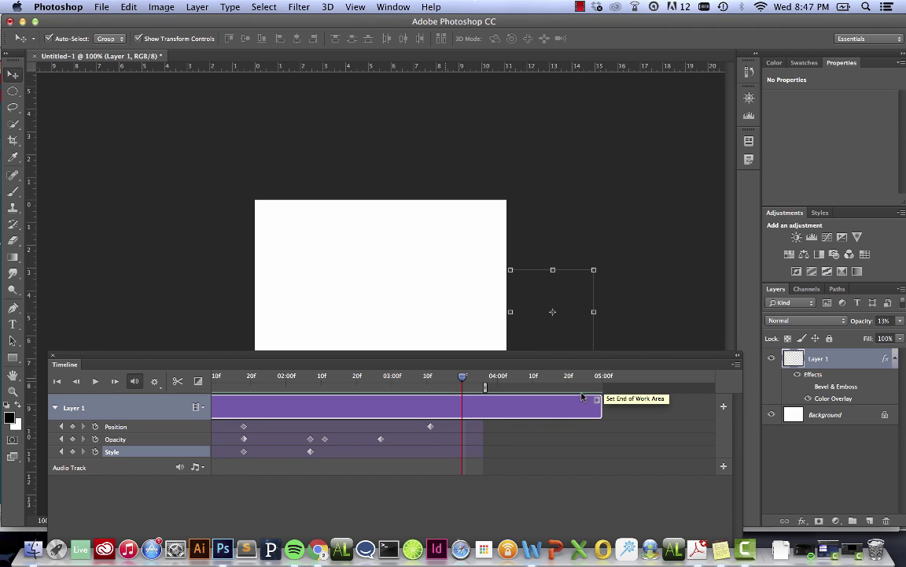
{"action": "left_click_drag", "start_coordinate": [592, 411], "coordinate": [482, 411]}
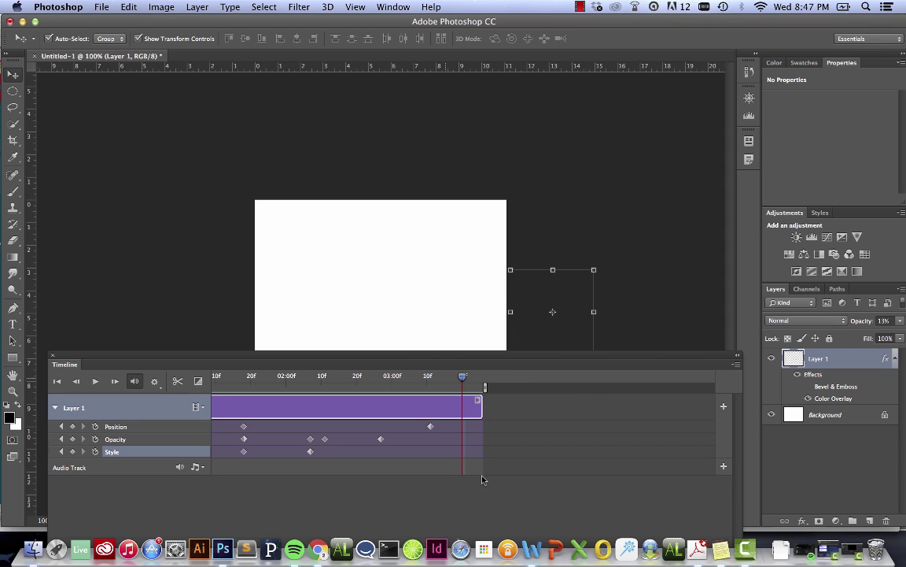
{"action": "left_click", "coordinate": [462, 378]}
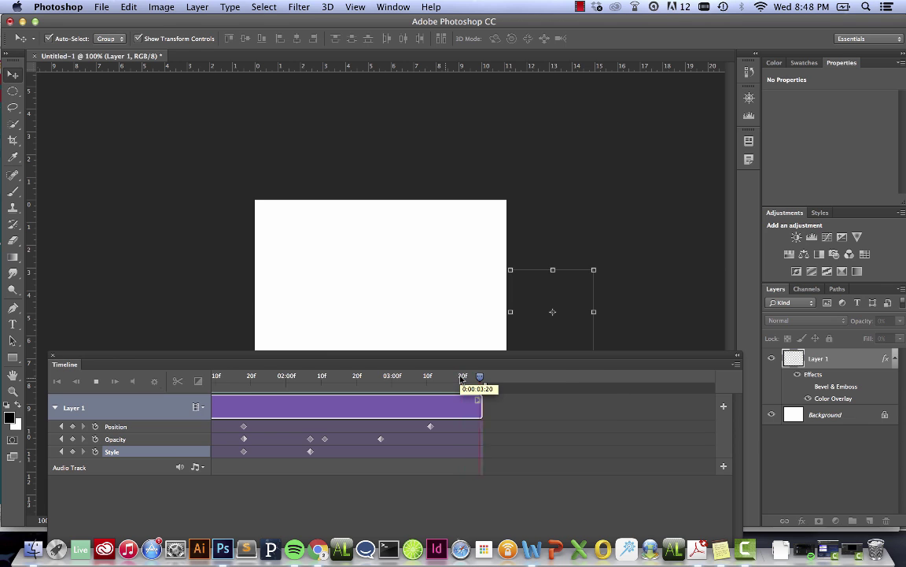
{"action": "key", "text": "space"}
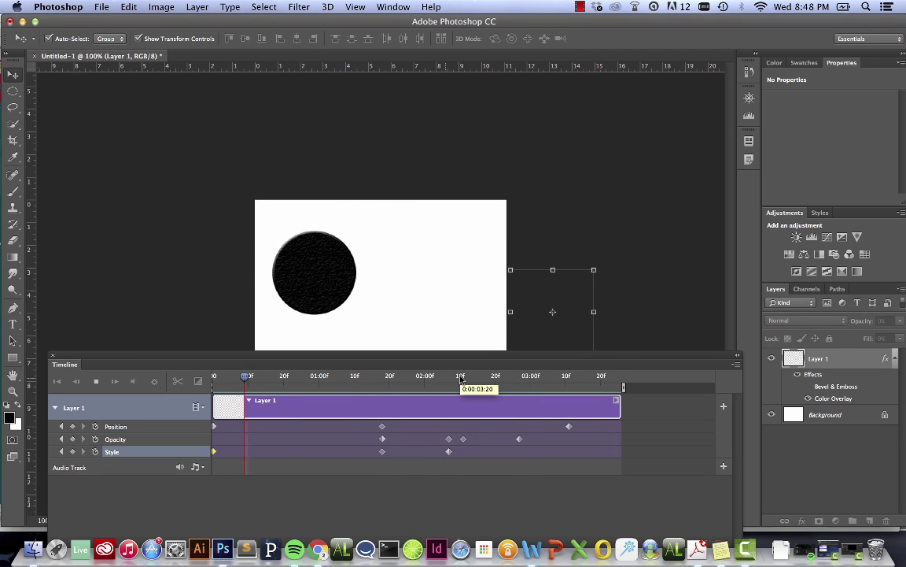
Stop playback, rewind to frame 0, and review Layer 1's Bevel & Emboss style settings.
{"action": "key", "text": "space"}
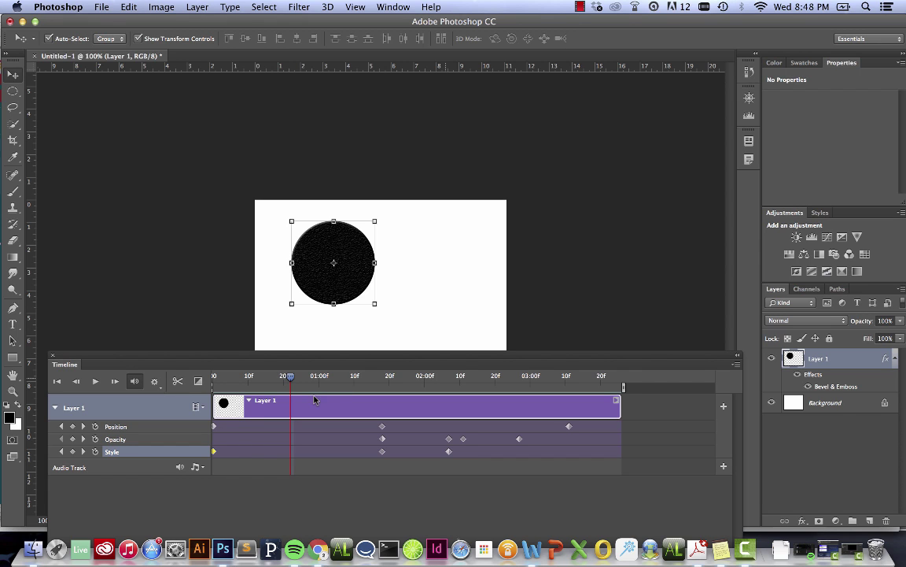
{"action": "left_click_drag", "start_coordinate": [296, 381], "coordinate": [174, 364]}
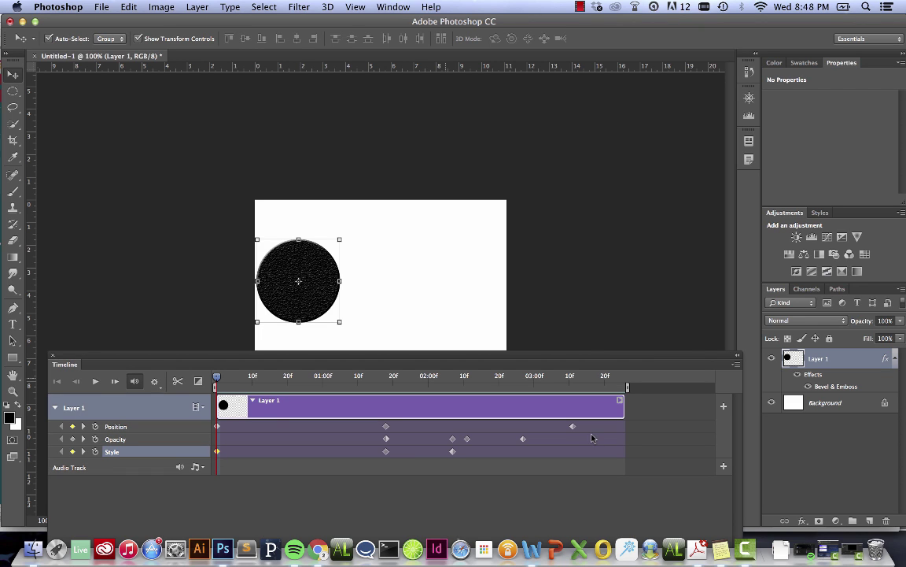
{"action": "double_click", "coordinate": [857, 366]}
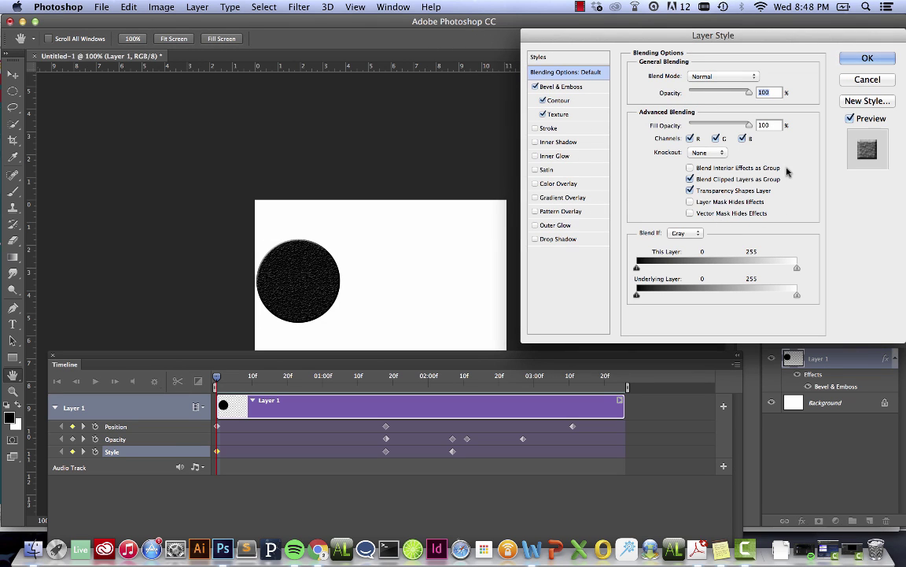
{"action": "left_click", "coordinate": [863, 58]}
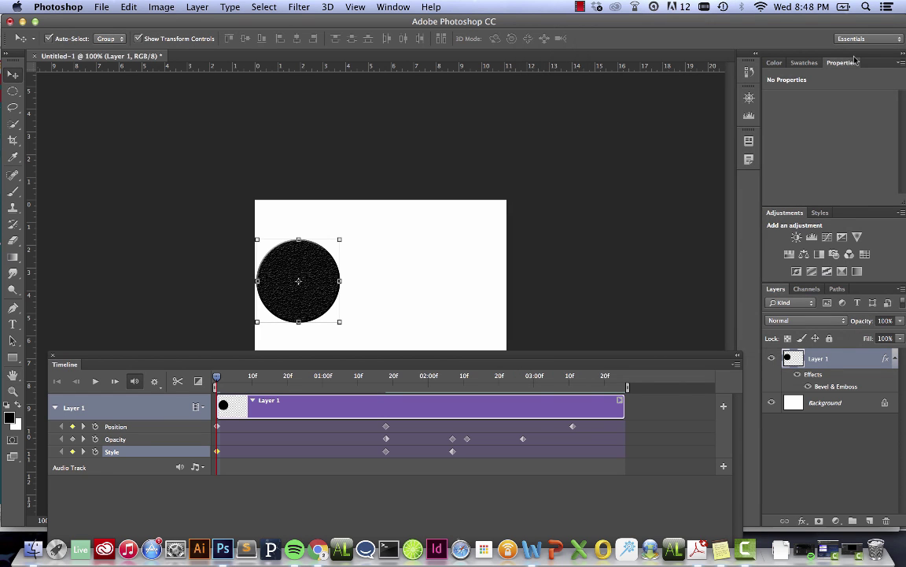
Play the animation from the start and stop it after the pink fade past two seconds.
{"action": "key", "text": "space"}
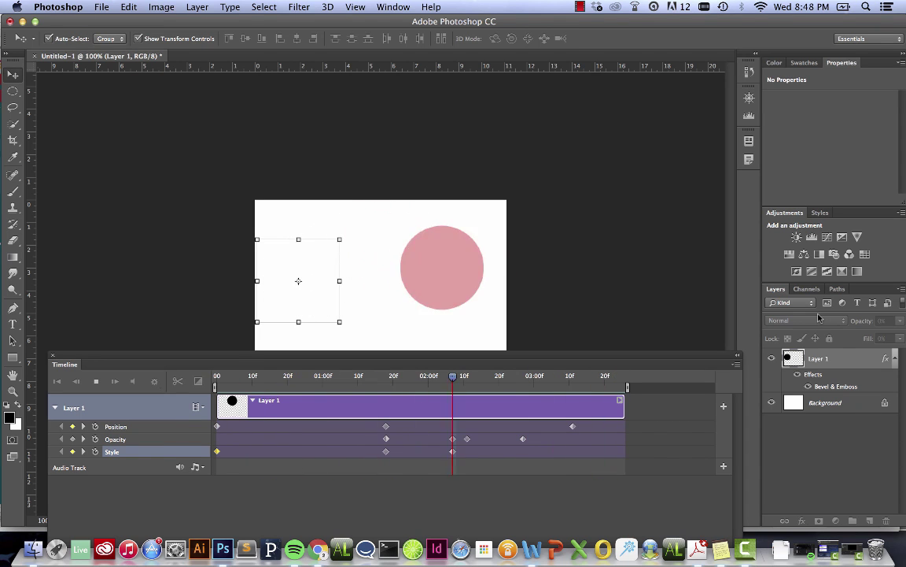
{"action": "key", "text": "space"}
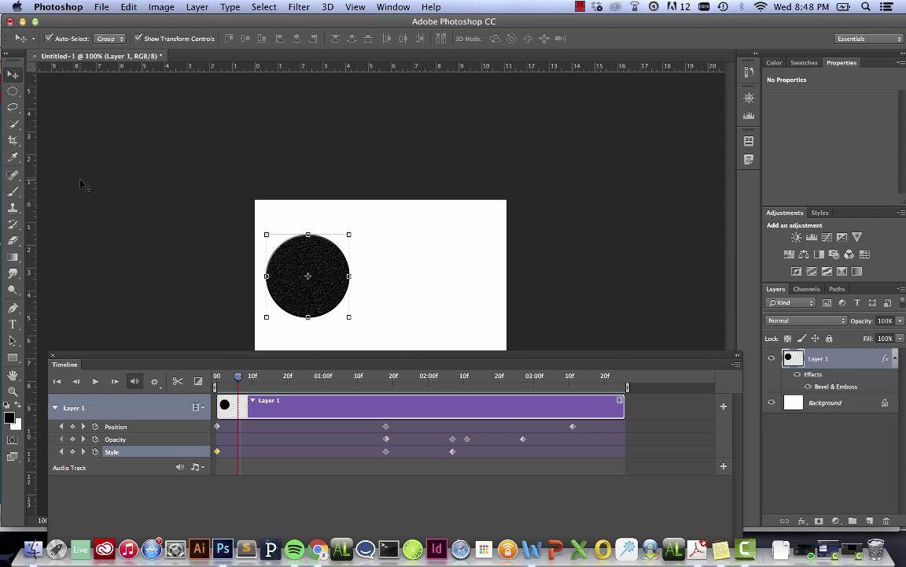
Open File > Export > Render Video, preset to H.264 at 800×600, 30 fps.
{"action": "left_click", "coordinate": [102, 8]}
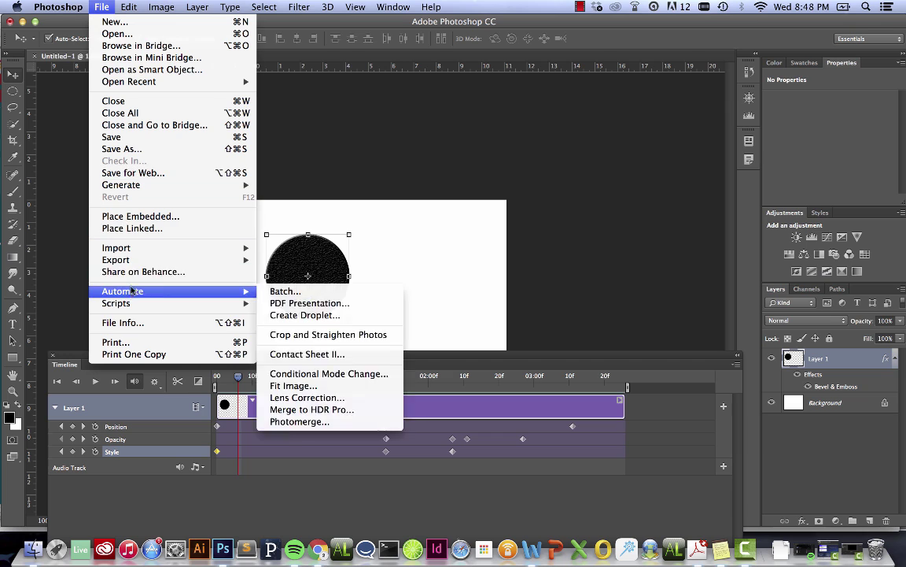
{"action": "mouse_move", "coordinate": [138, 260]}
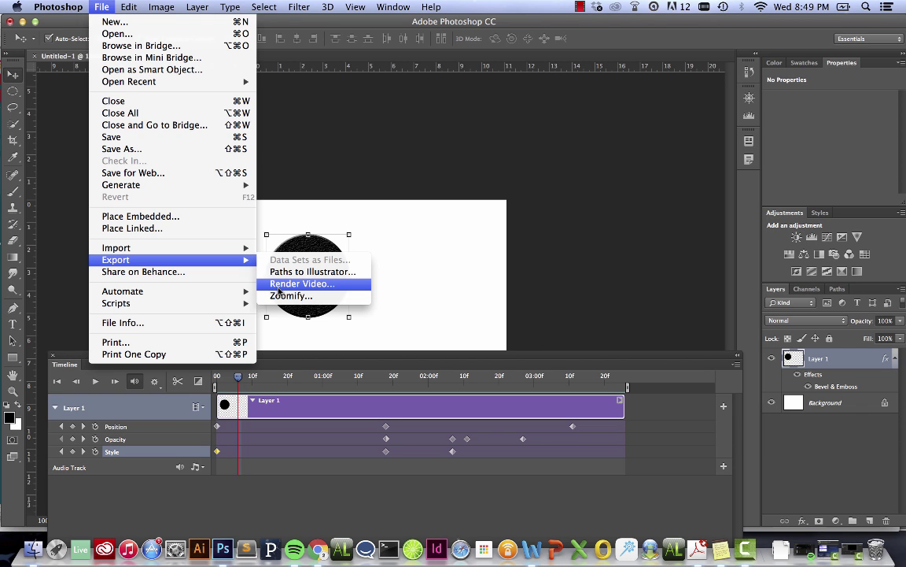
{"action": "left_click", "coordinate": [279, 288]}
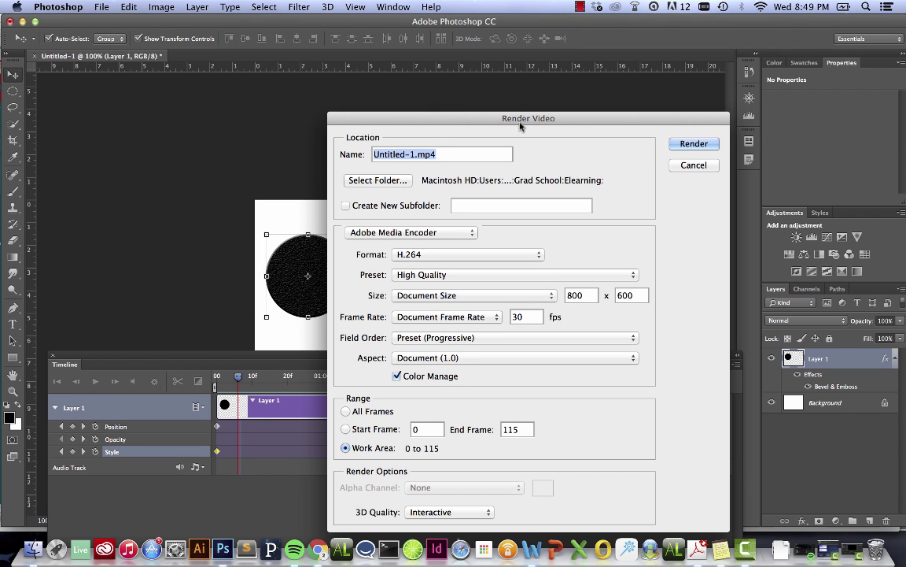
Rename the output to test1 and render frames 0–115 as an H.264 MP4.
{"action": "left_click_drag", "start_coordinate": [469, 115], "coordinate": [374, 17]}
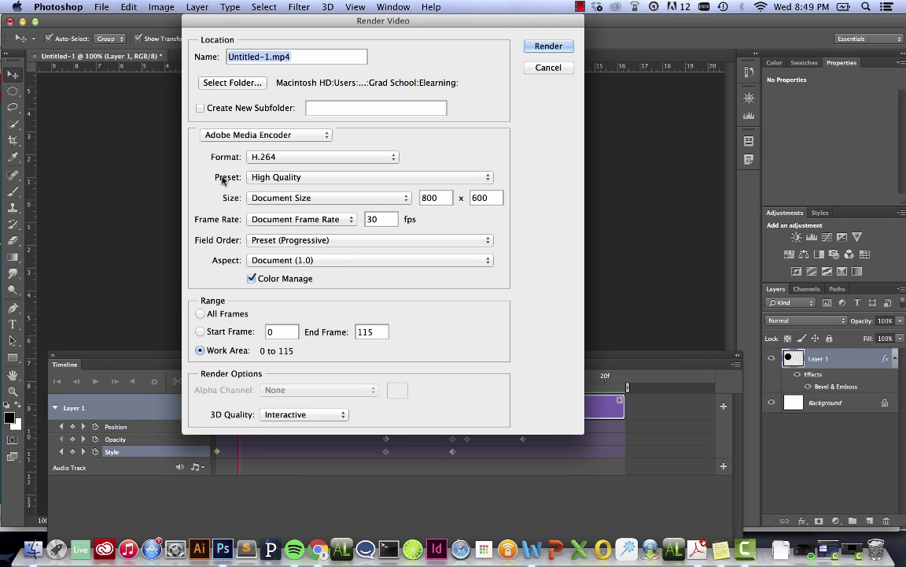
{"action": "left_click", "coordinate": [270, 57]}
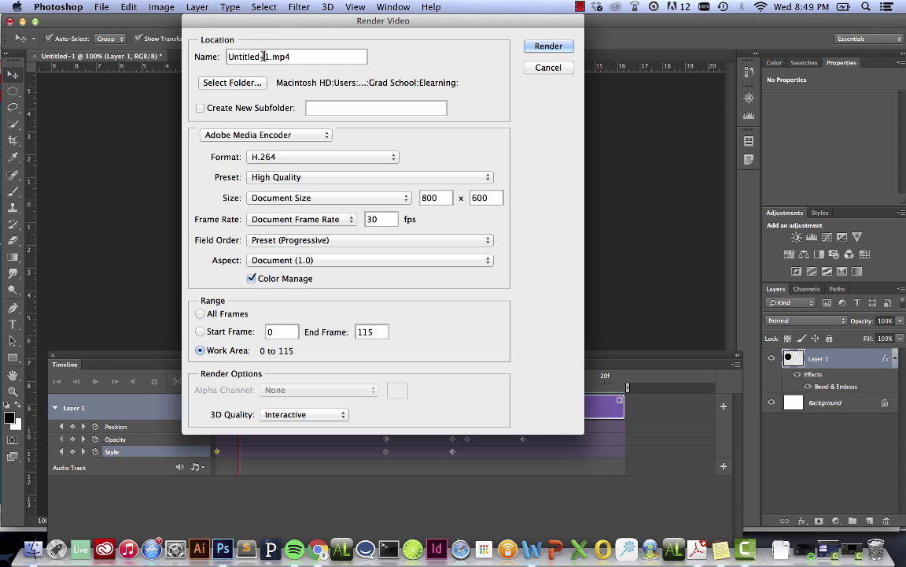
{"action": "left_click_drag", "start_coordinate": [270, 57], "coordinate": [202, 51]}
{"action": "type", "text": "test1"}
{"action": "key", "text": "Return"}
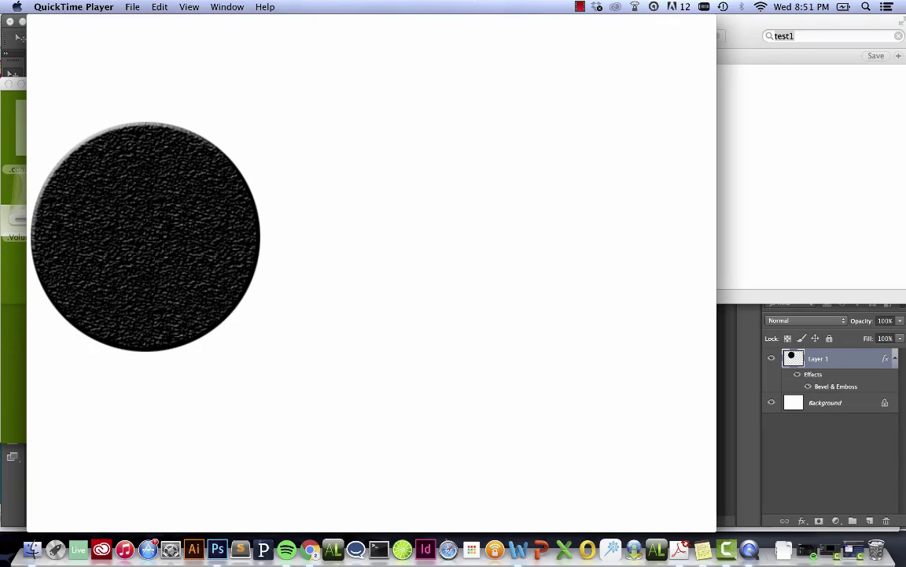
Play test1.mp4 in QuickTime Player, then replay it from the beginning.
{"action": "mouse_move", "coordinate": [339, 397]}
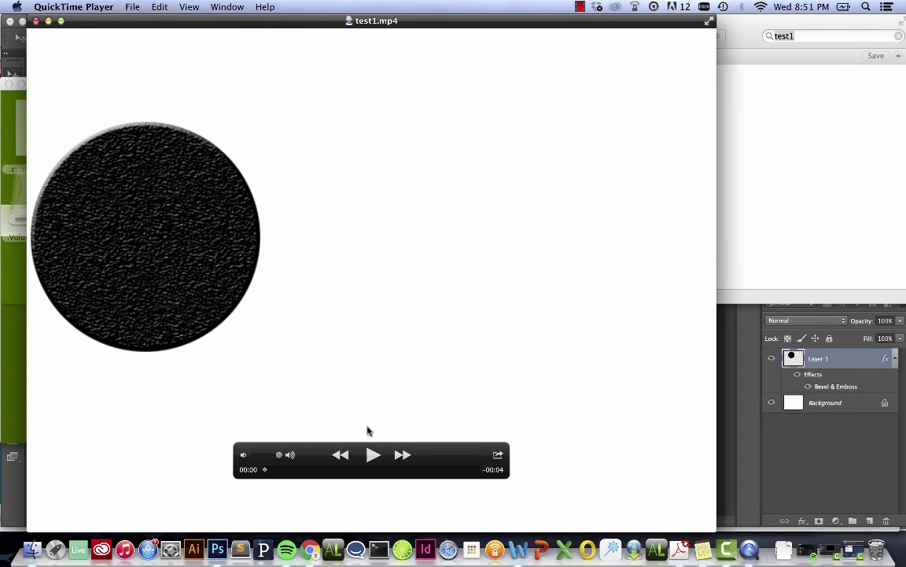
{"action": "left_click", "coordinate": [373, 455]}
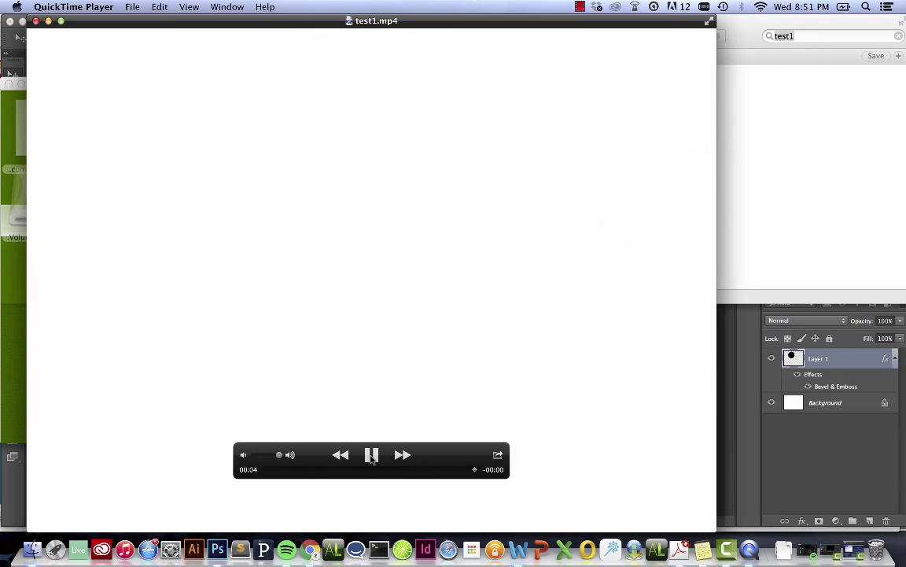
{"action": "left_click", "coordinate": [372, 455]}
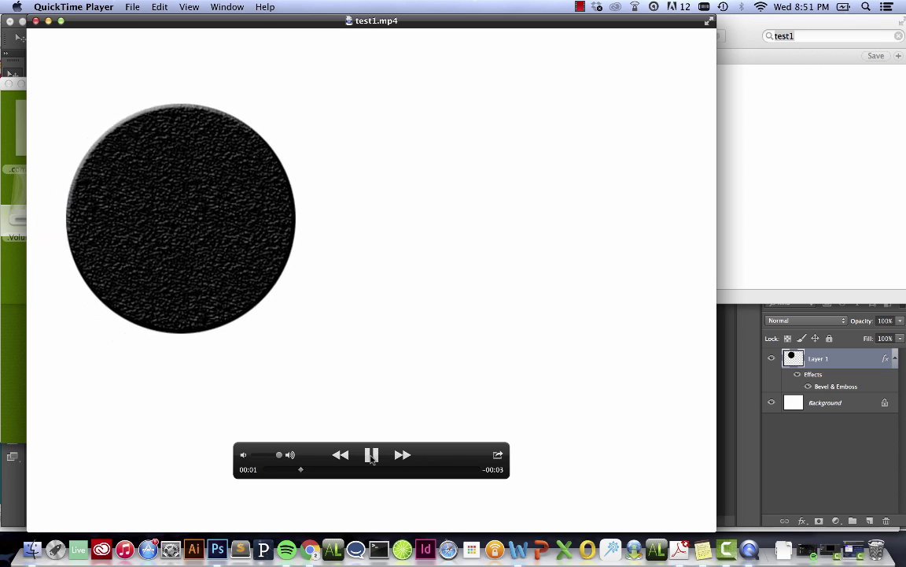